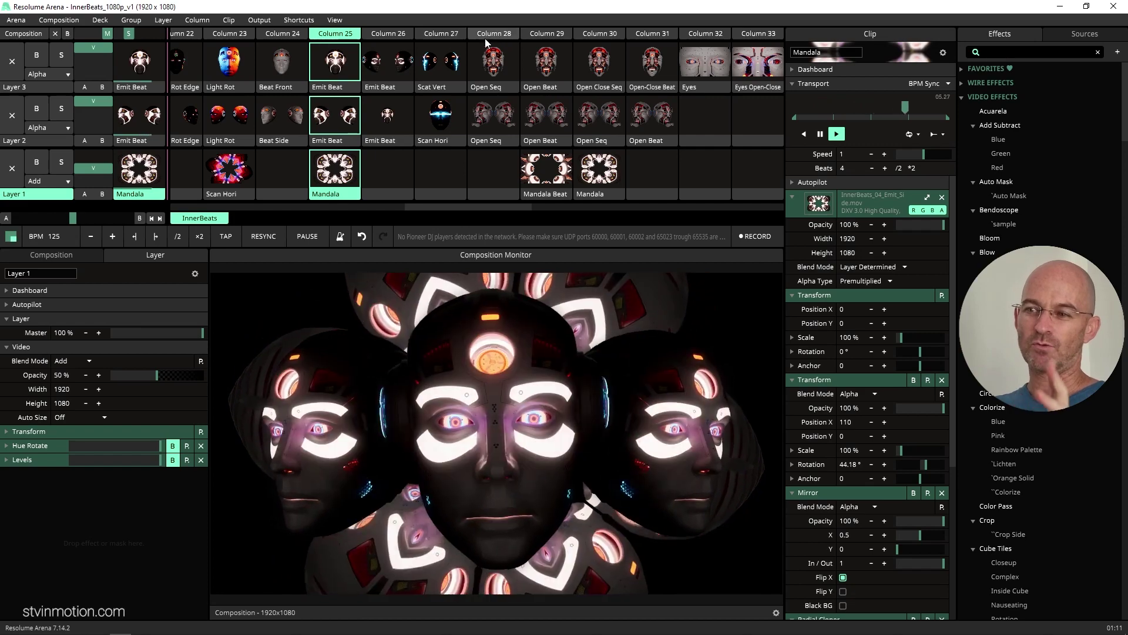
- Launch Column 28 and Column 35 to preview the opening face and the moving eyes combinations
left_click(498, 34)
scroll(564, 76, "down", 2)
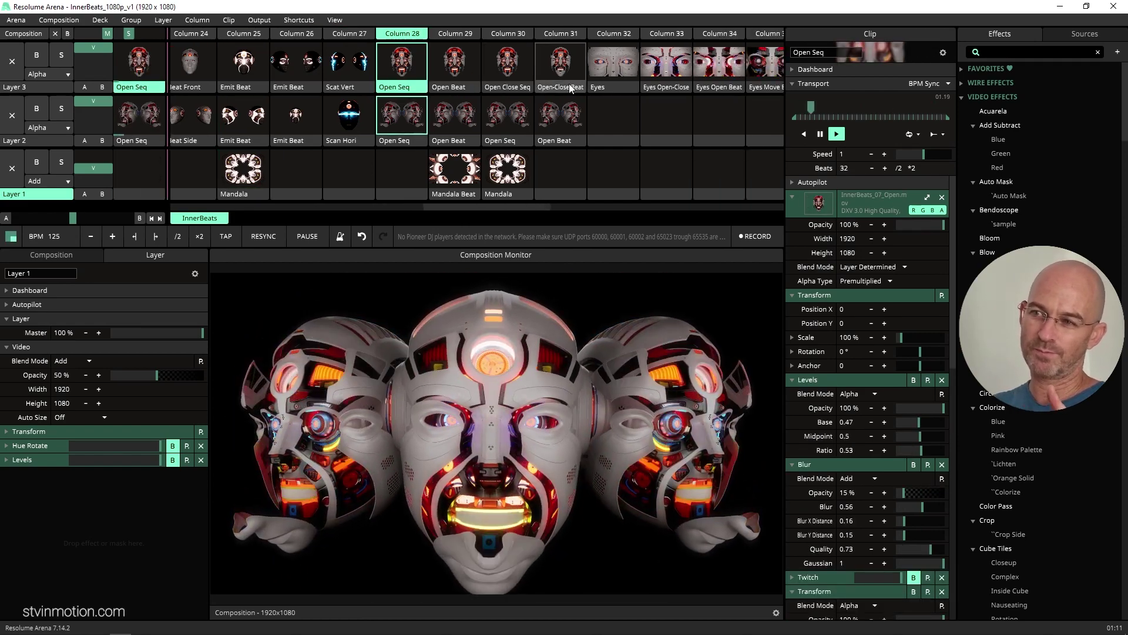
scroll(574, 108, "down", 2)
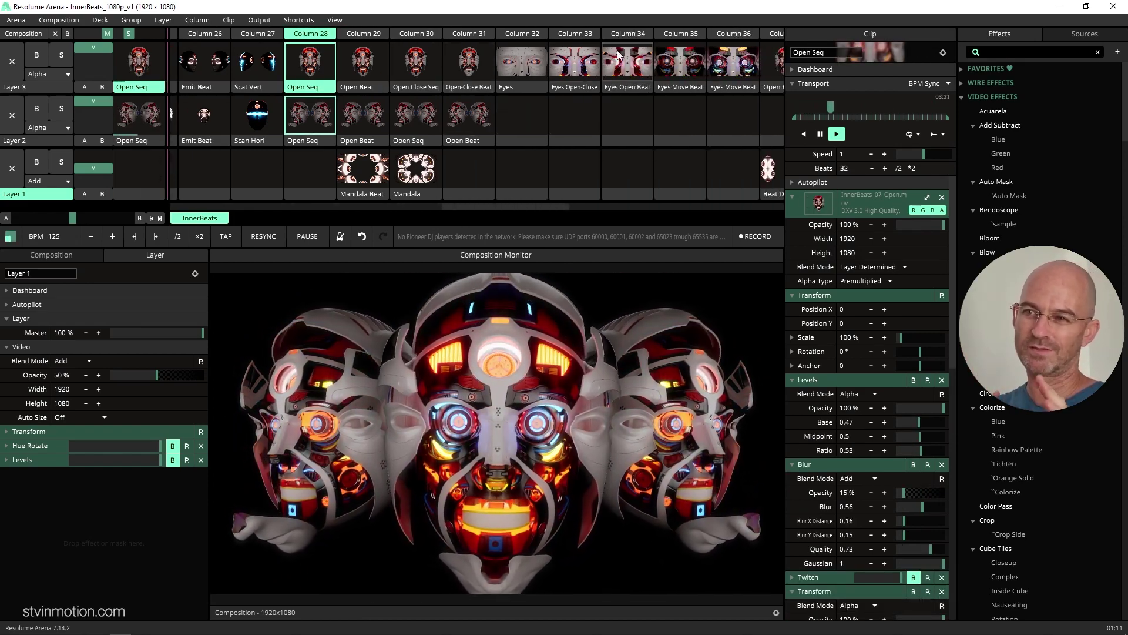
left_click(702, 35)
scroll(654, 96, "down", 1)
scroll(641, 96, "down", 3)
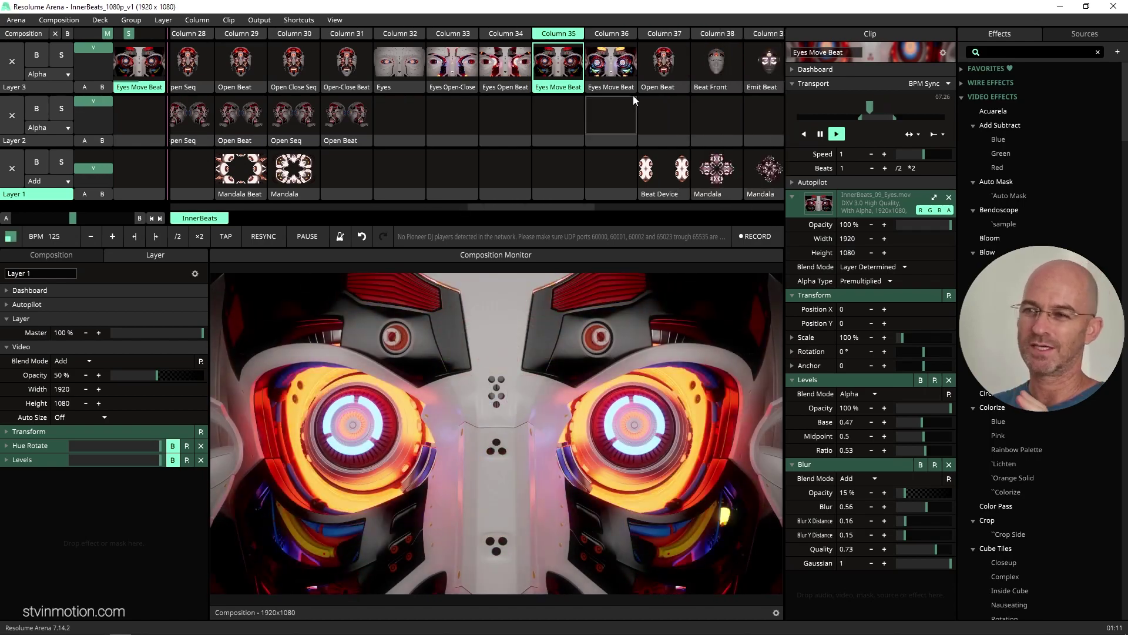
- Launch Columns 38, 47 and 48 in turn to preview their layered head and mandala combinations
scroll(628, 96, "down", 4)
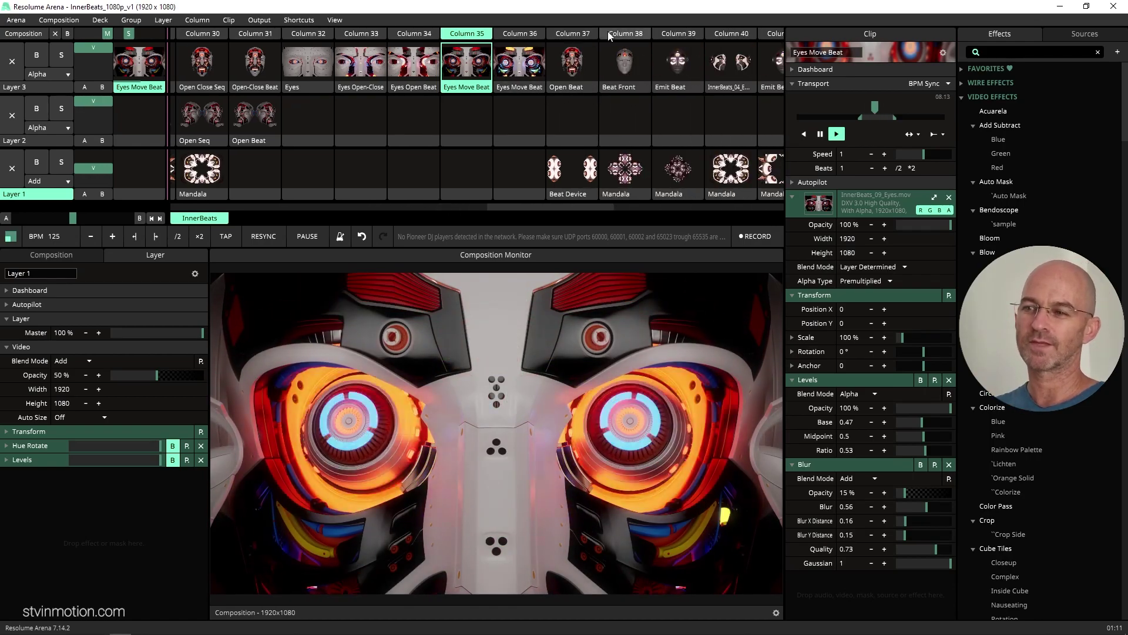
left_click(626, 34)
scroll(623, 53, "down", 2)
scroll(623, 53, "down", 8)
left_click(626, 36)
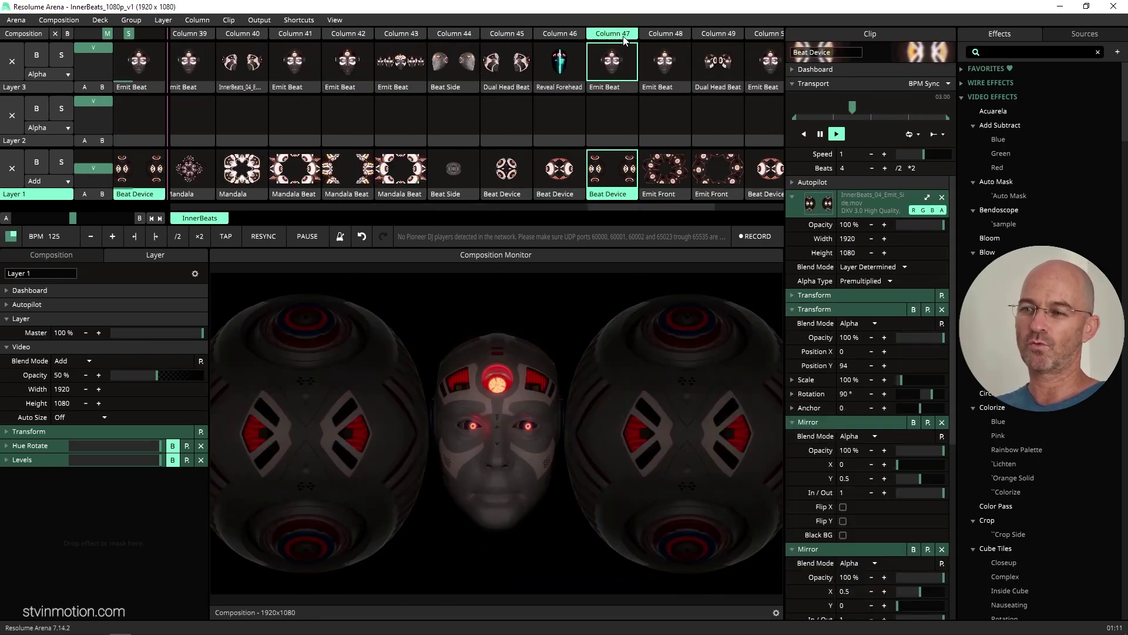
left_click(670, 33)
- Go back to preview Column 41 with its Mandala Beat background, followed by the dual-head combination in Column 49
scroll(587, 53, "up", 5)
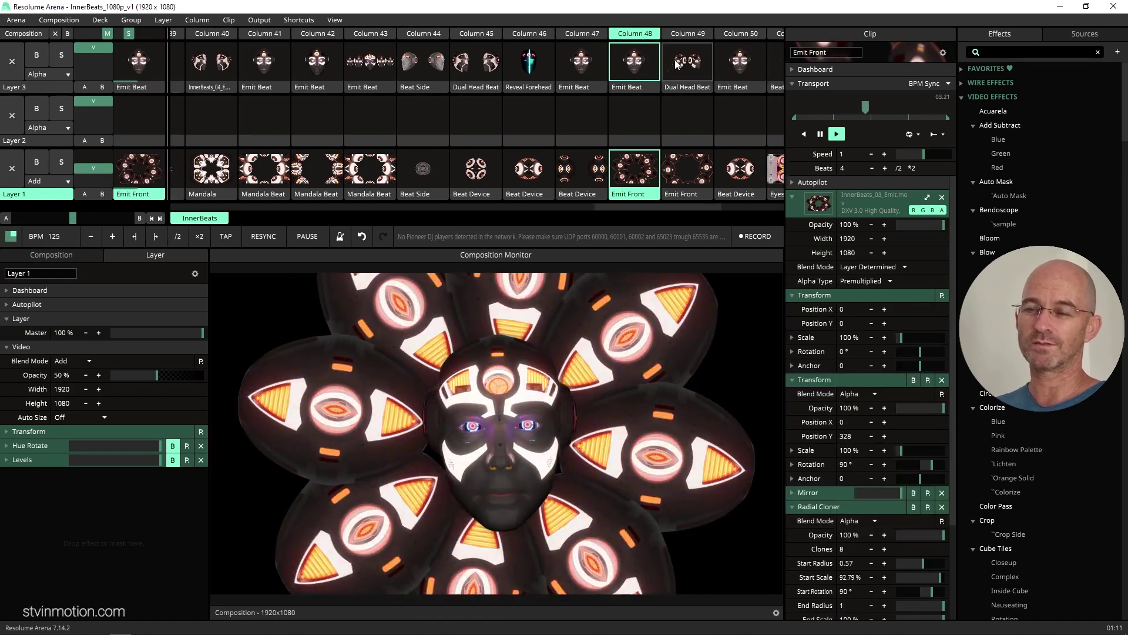
left_click(382, 34)
left_click(539, 33)
scroll(546, 56, "down", 3)
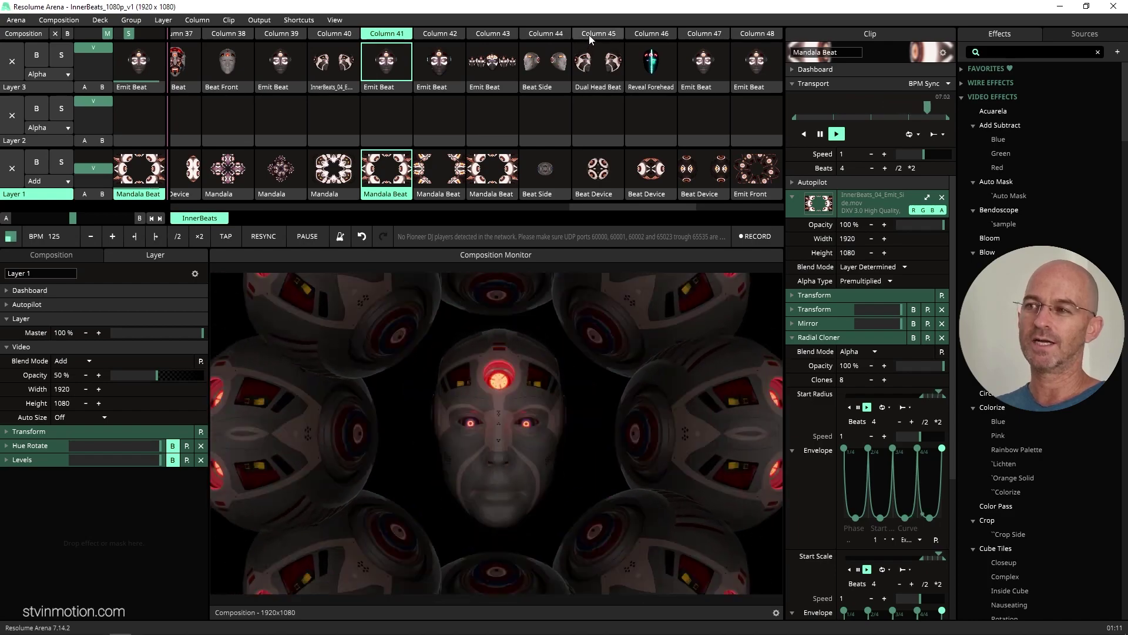
scroll(589, 34, "down", 4)
left_click(642, 36)
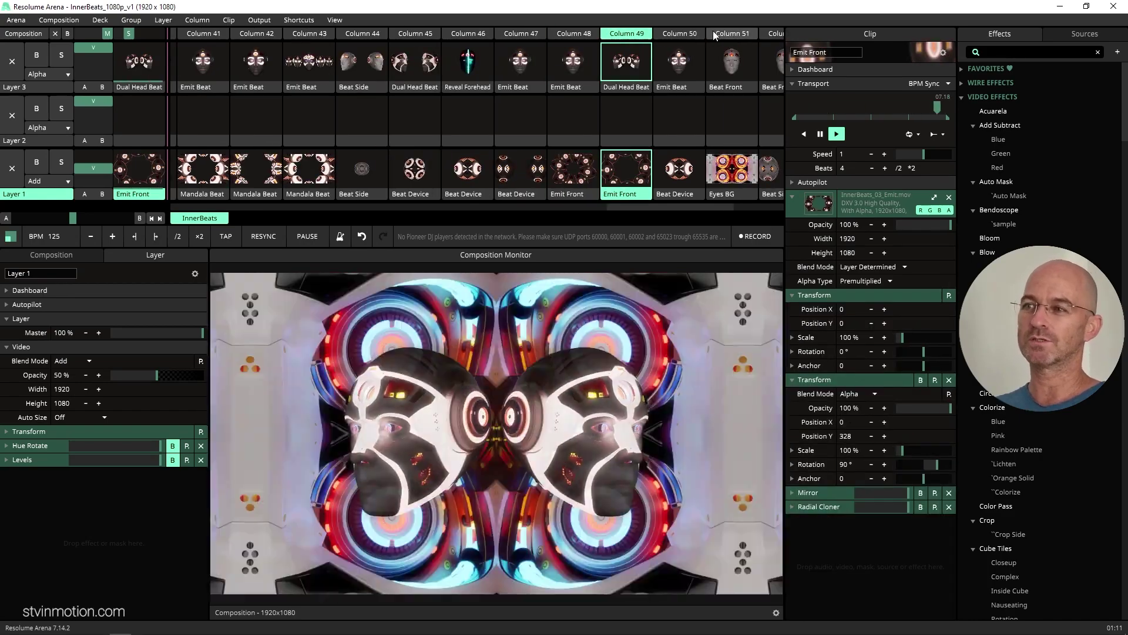
- Launch Column 51 with its Eyes BG background, followed by Column 52
left_click(723, 33)
scroll(693, 86, "down", 1)
scroll(693, 85, "down", 2)
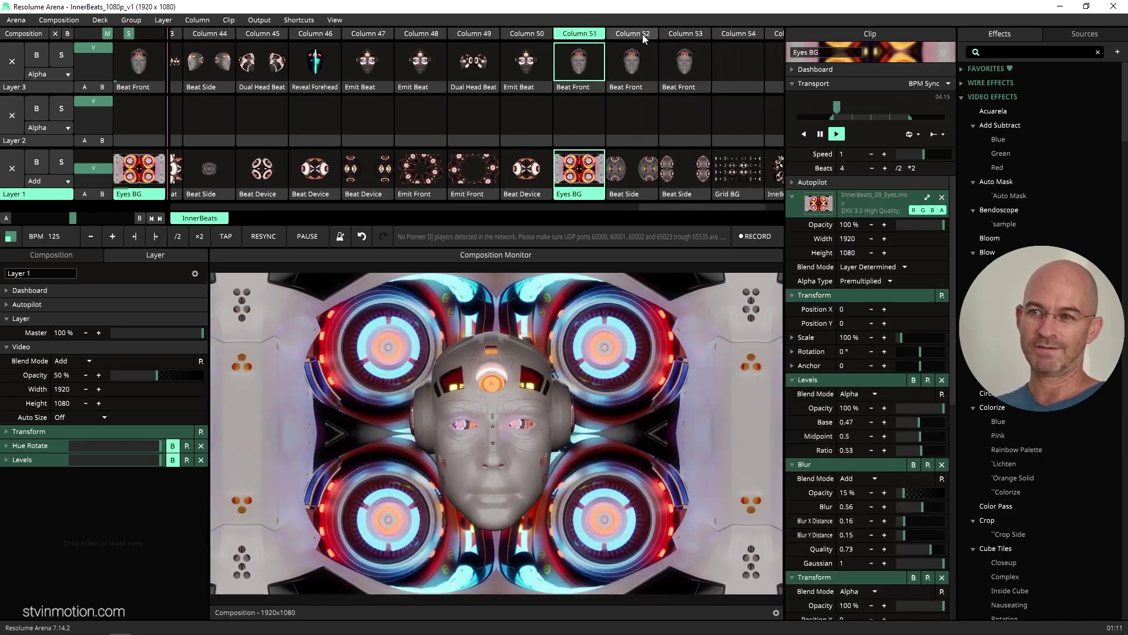
left_click(643, 34)
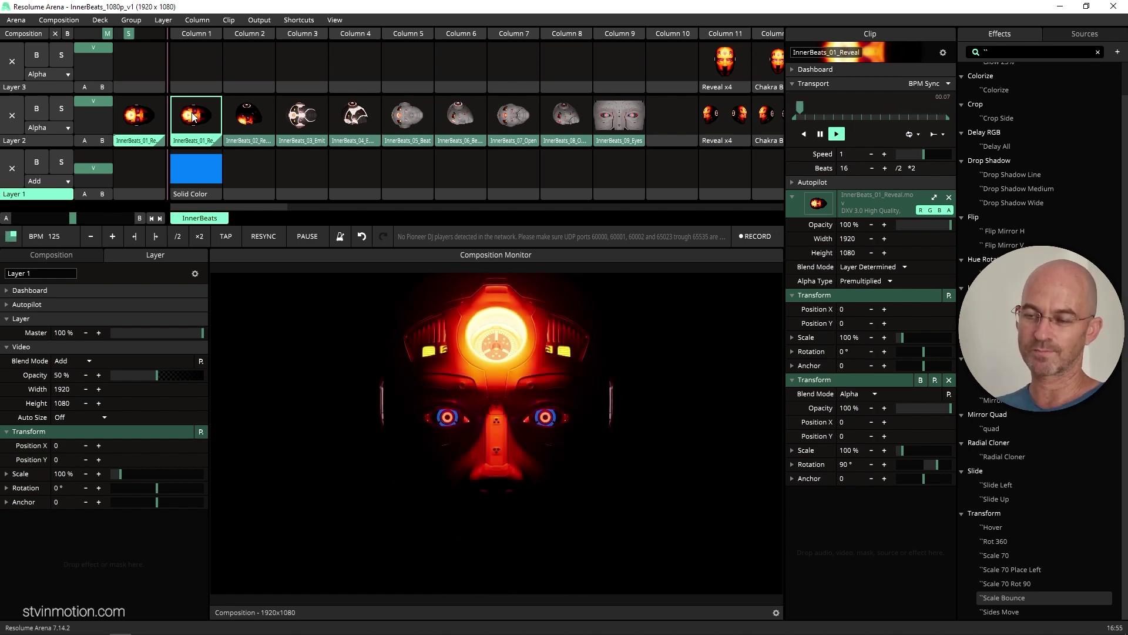
- Preview the Layer 2 source clips in Columns 2 to 6, from InnerBeats_02_Reveal_Side through InnerBeats_06_Beat_Side
left_click(262, 114)
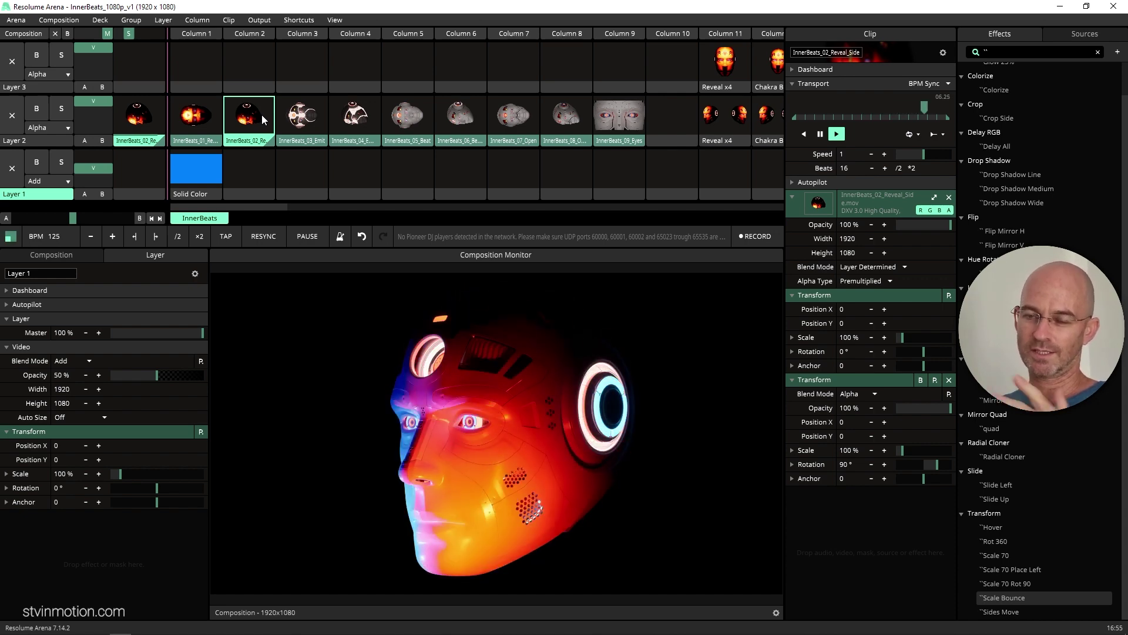
left_click(301, 112)
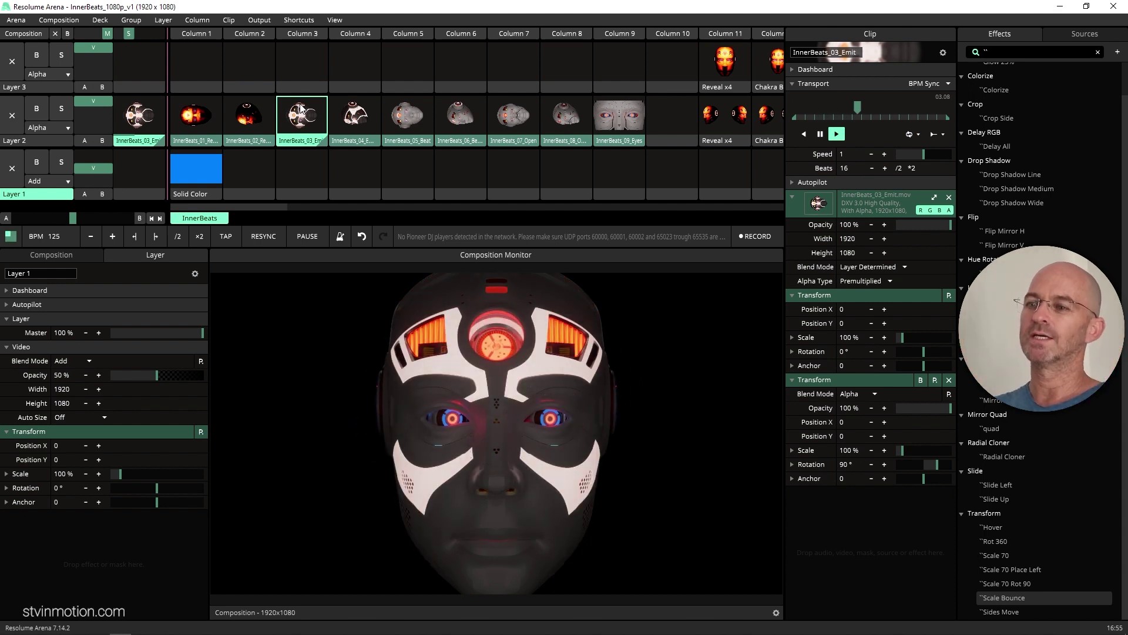
left_click(358, 122)
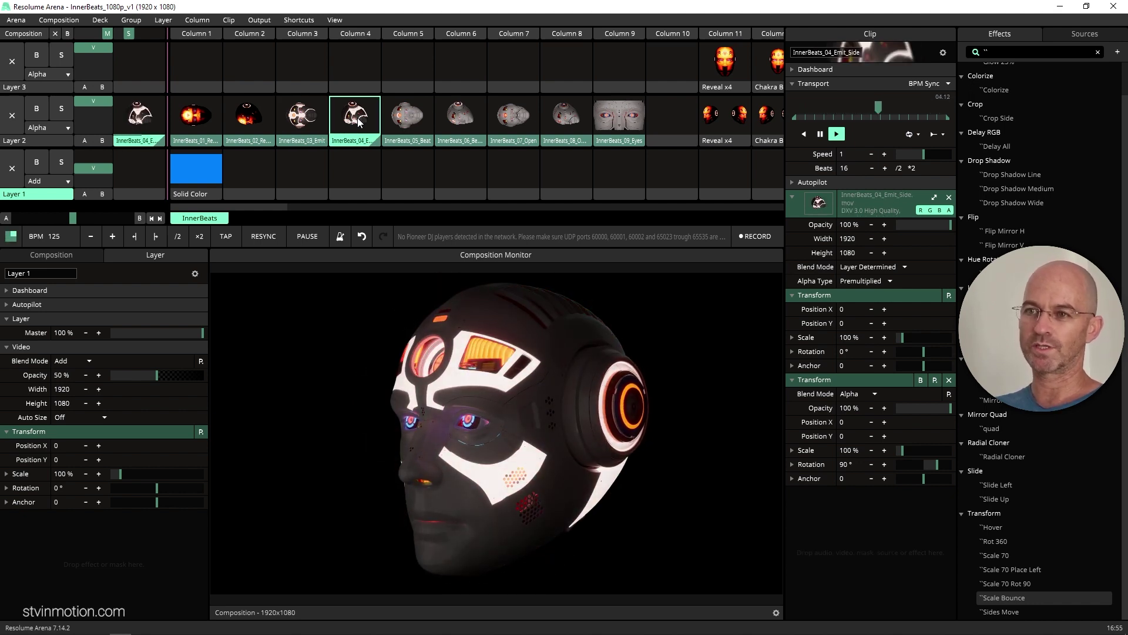
left_click(403, 113)
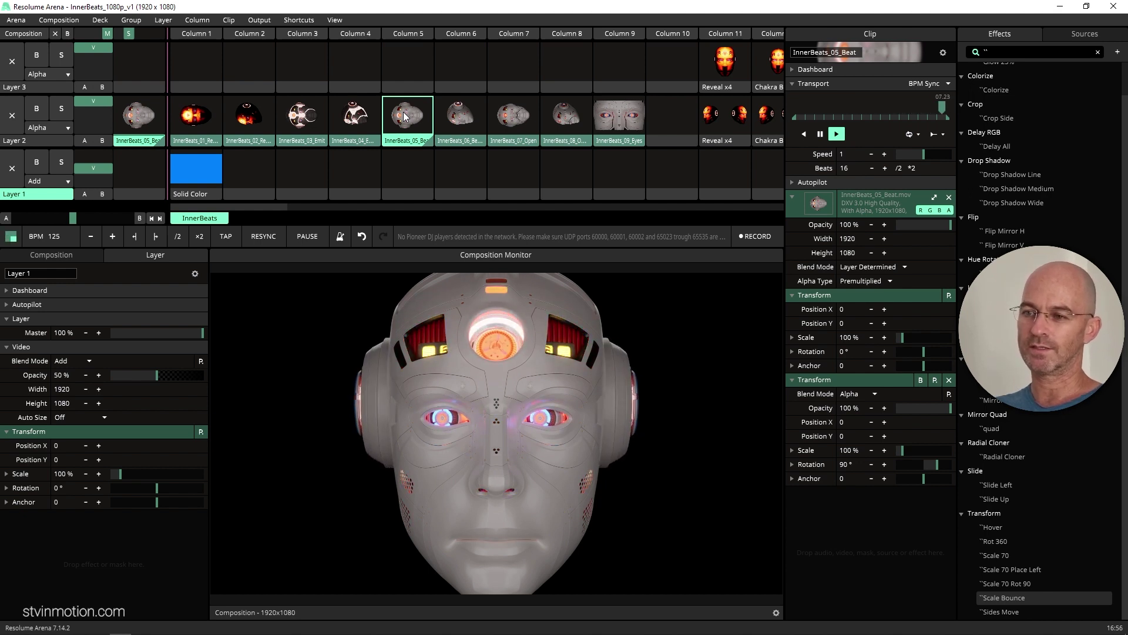
left_click(464, 117)
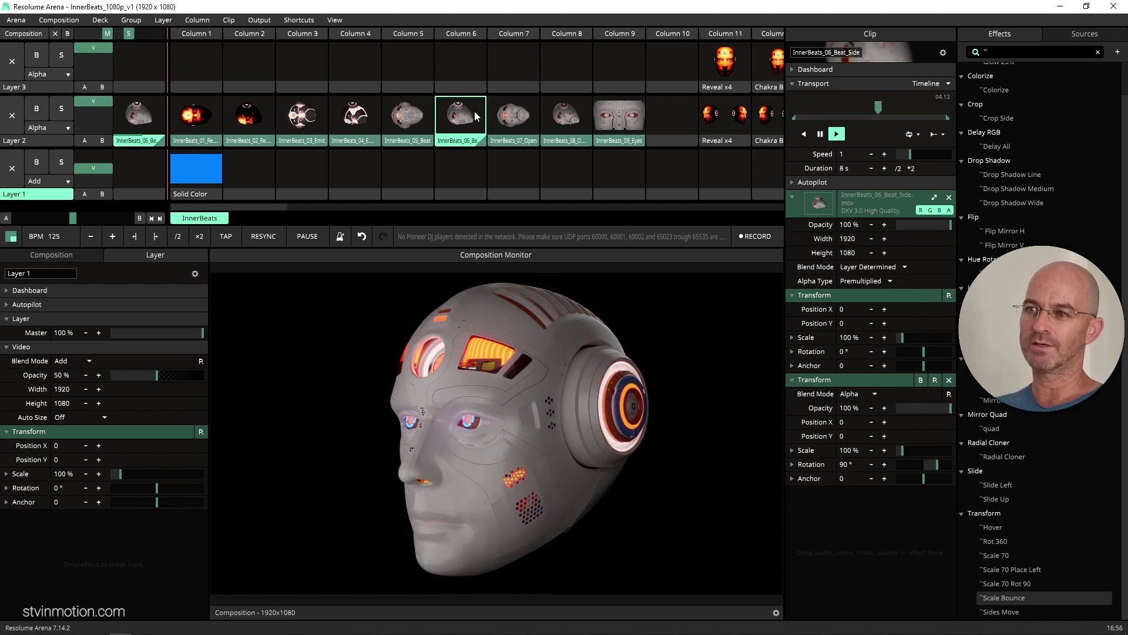
- Play the InnerBeats_07_Open clip and compare it with its 90° Transform effect bypassed and re-enabled
left_click(505, 120)
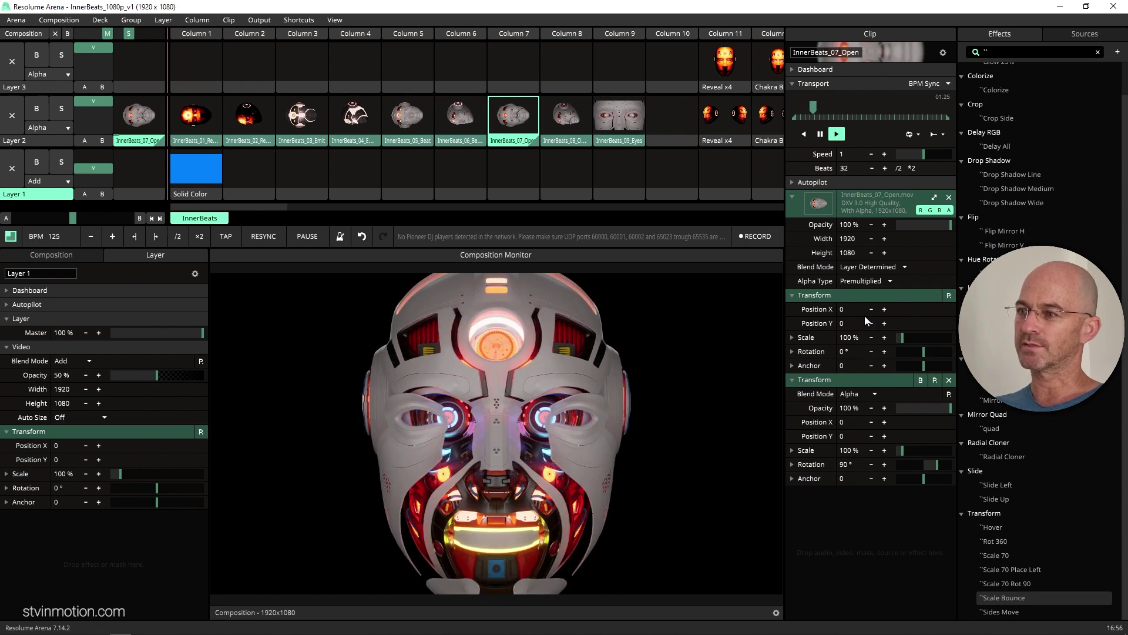
left_click(921, 380)
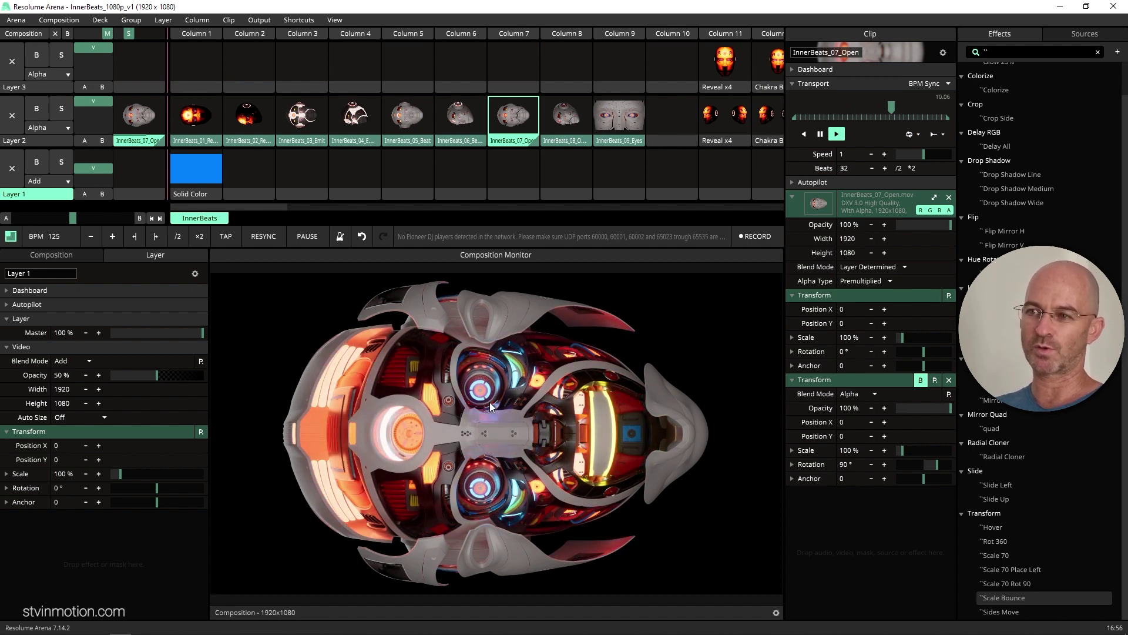
left_click(921, 380)
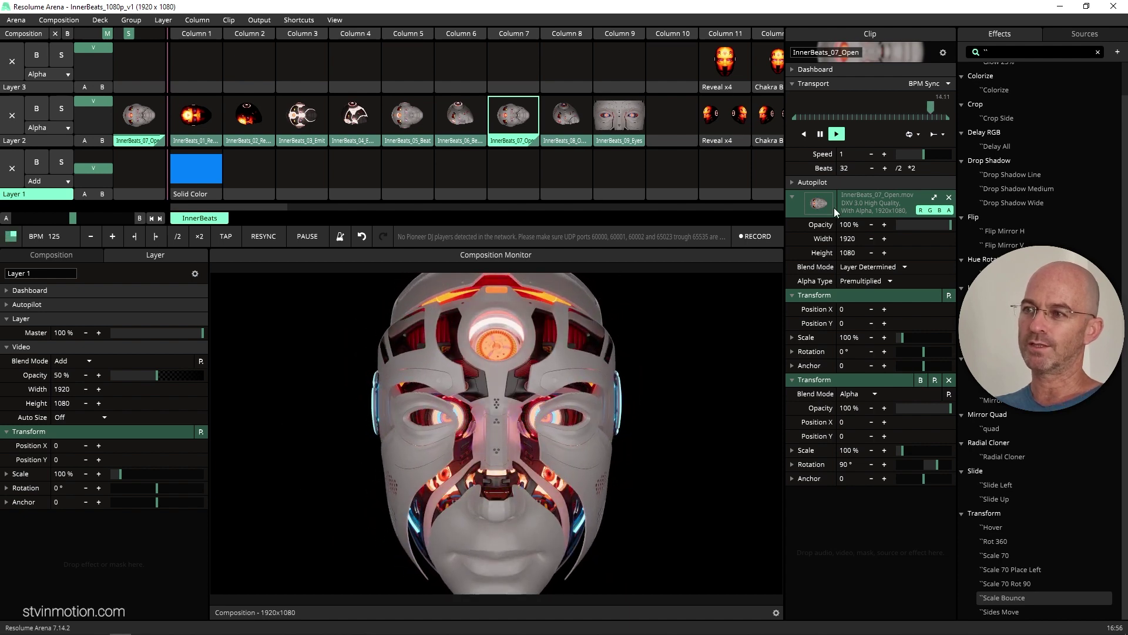
- Scrub through InnerBeats_07_Open from its start towards its end, and play the InnerBeats_08_Open_Side clip
left_click(798, 117)
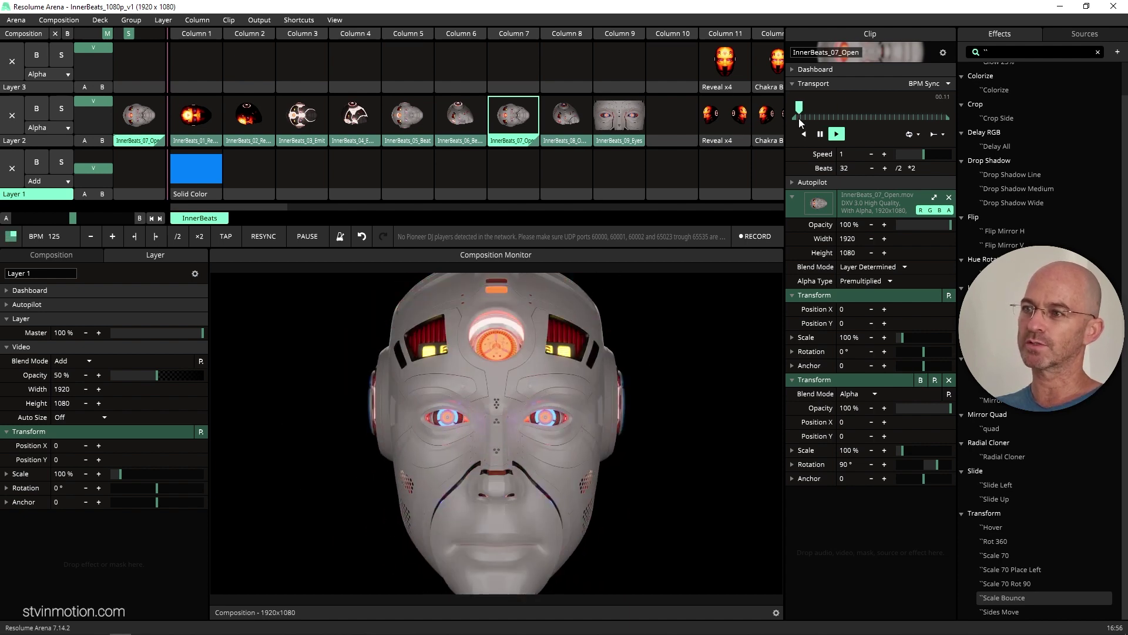
left_click_drag(798, 118, 909, 117)
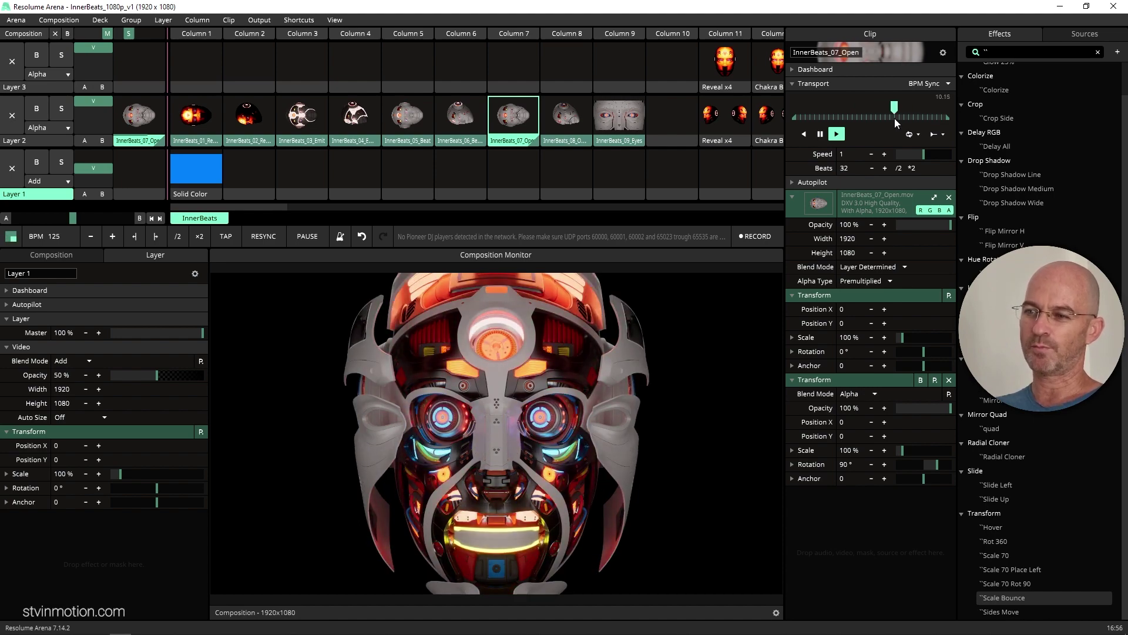
left_click_drag(909, 112, 935, 115)
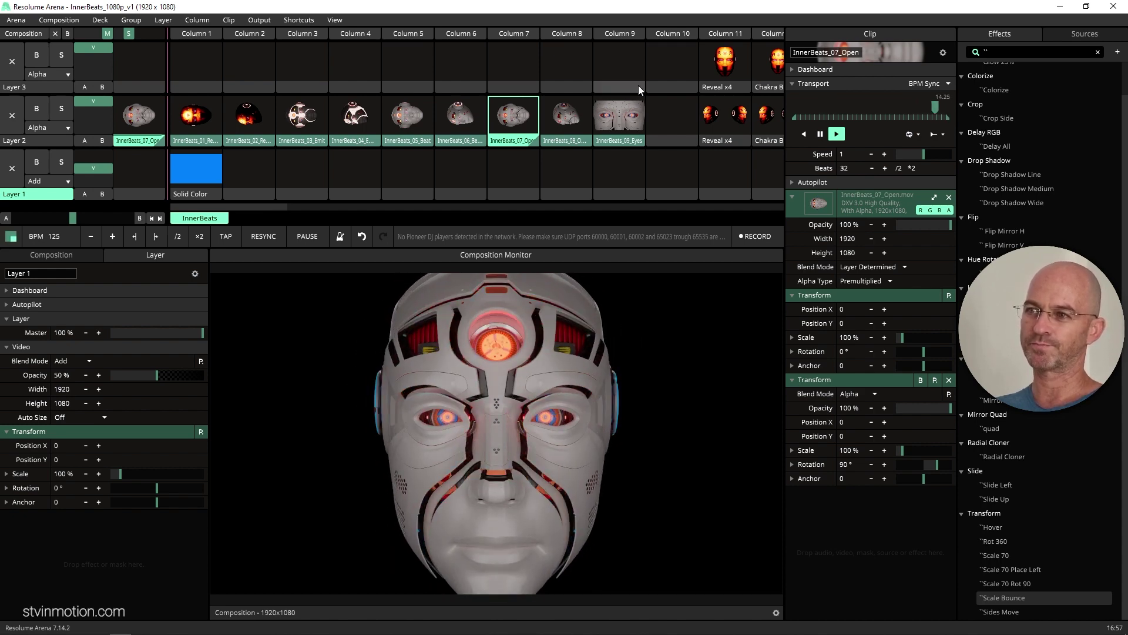
left_click(566, 117)
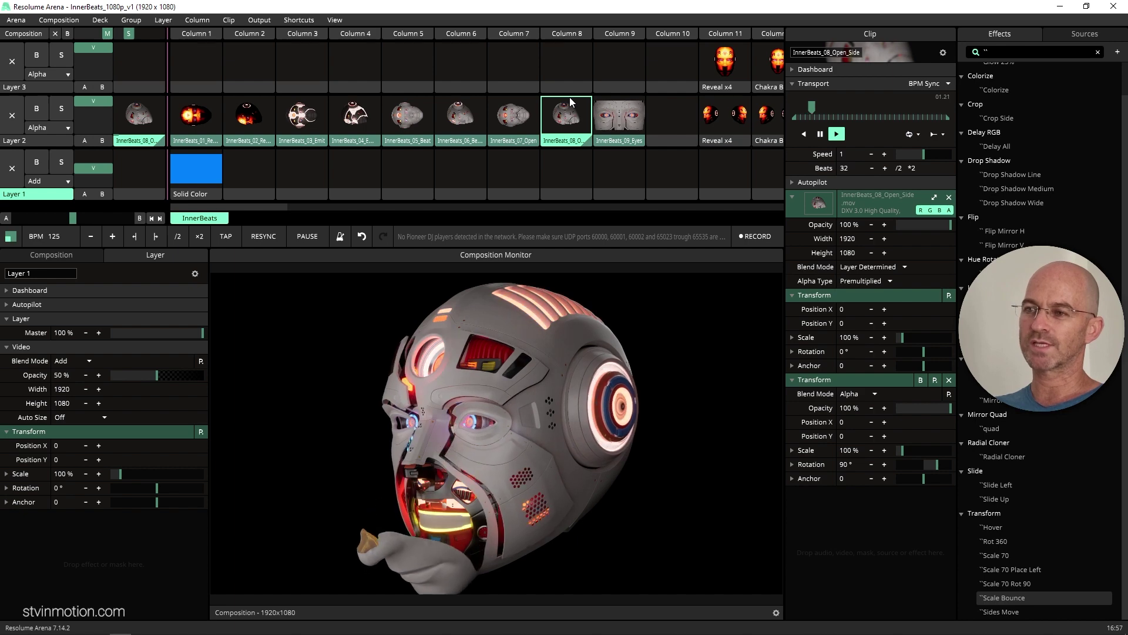
- Play the InnerBeats_09_Eyes clip, view the output full screen and back, and scrub through the clip's playback
left_click(619, 116)
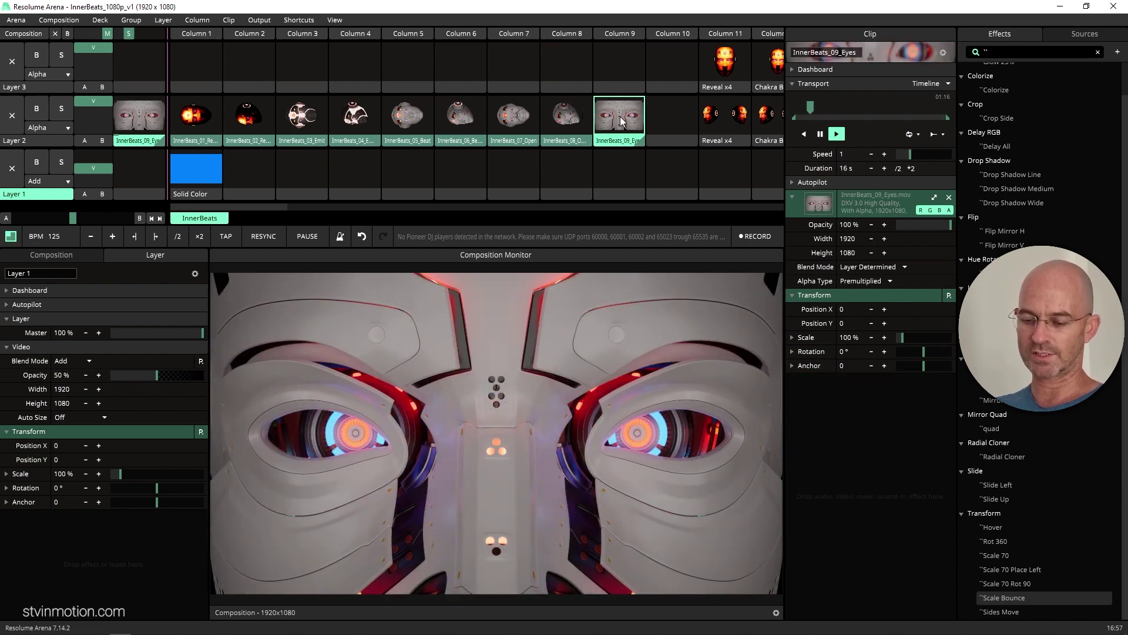
key("ctrl+shift+f")
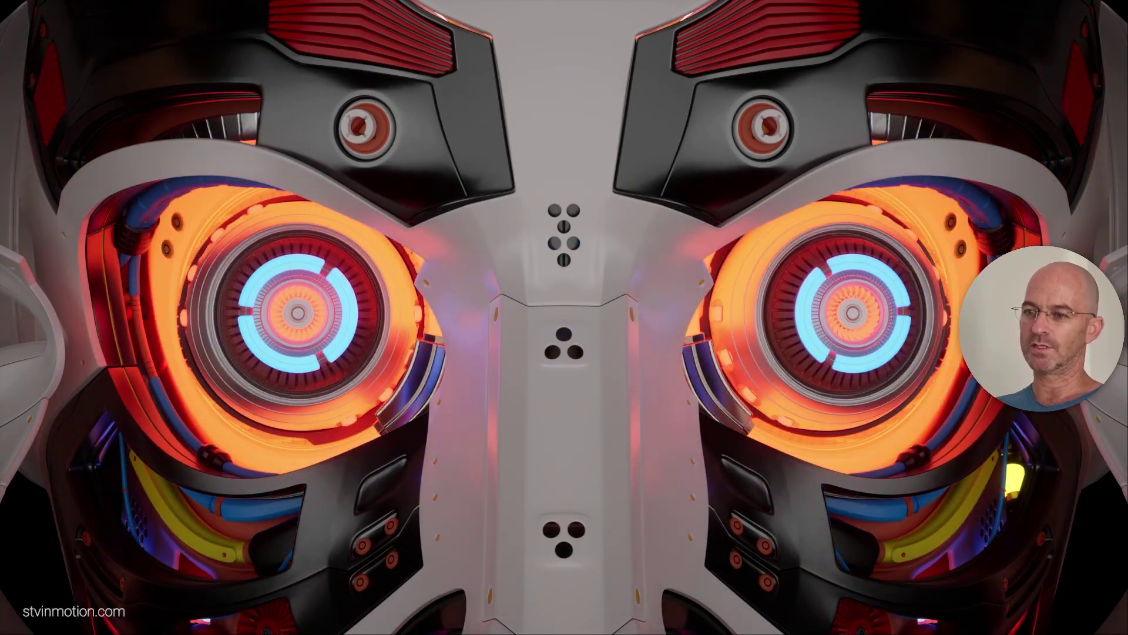
key("ctrl+shift+f")
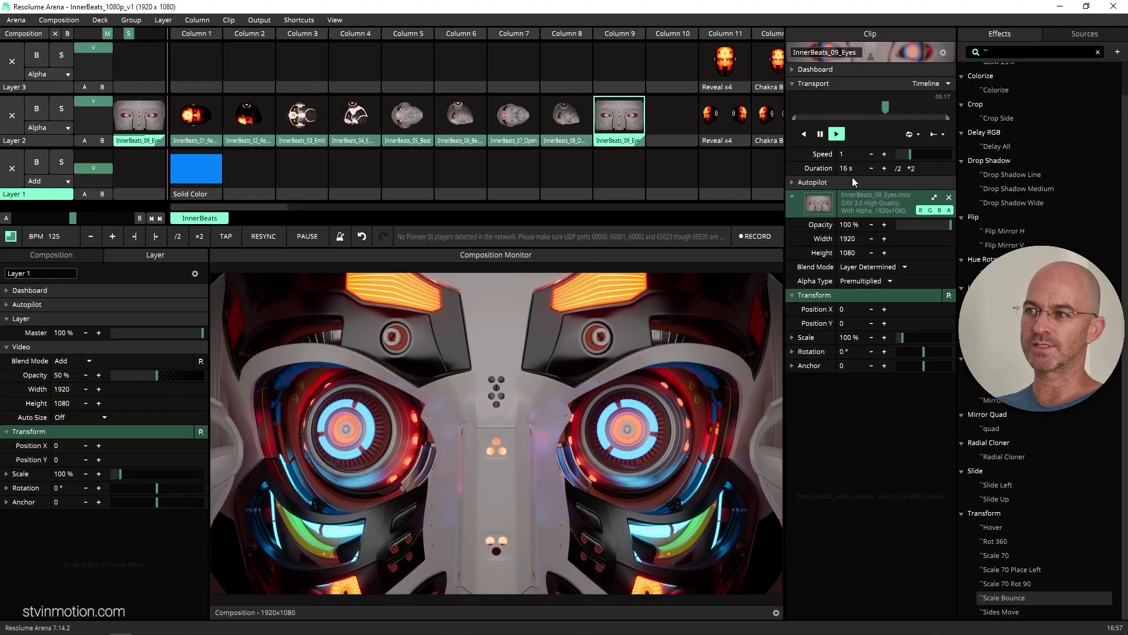
left_click_drag(883, 116, 869, 116)
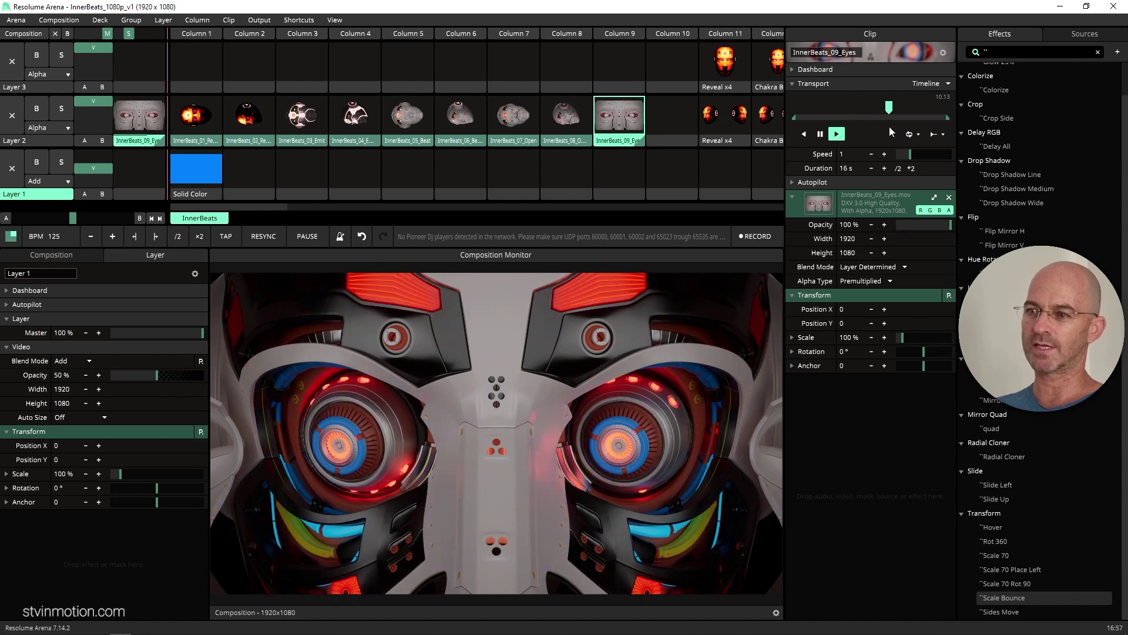
left_click(879, 124)
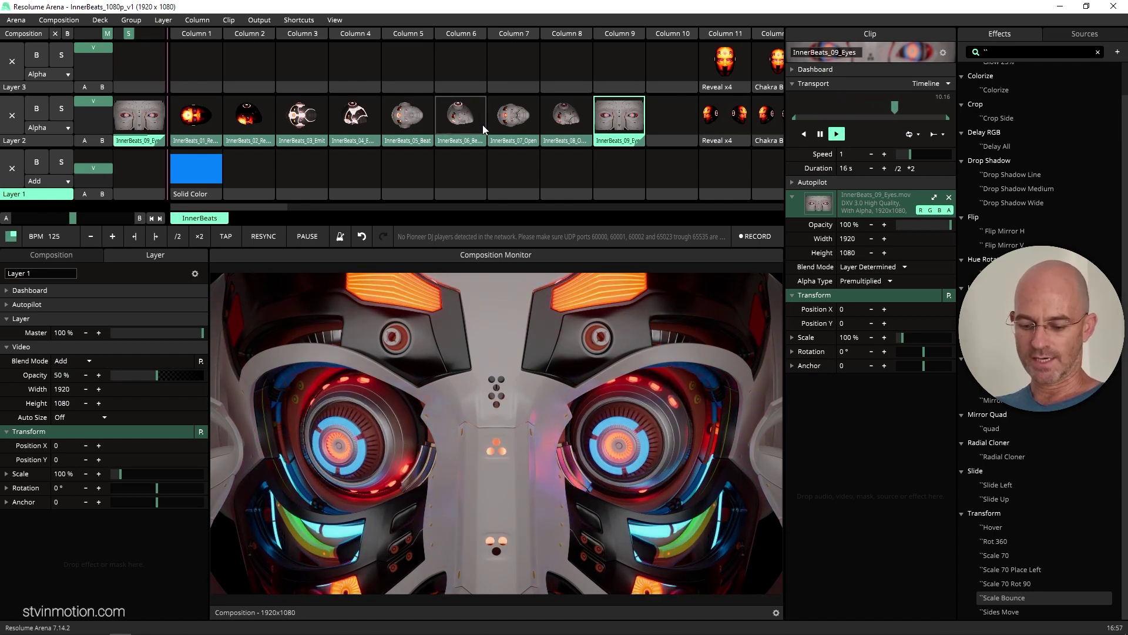
- Preview InnerBeats_06_Beat_Side, InnerBeats_02_Reveal_Side and InnerBeats_04_Emit_Side against the blue Solid Color clip on Layer 1, clearing Layer 1 at the end
left_click(457, 120)
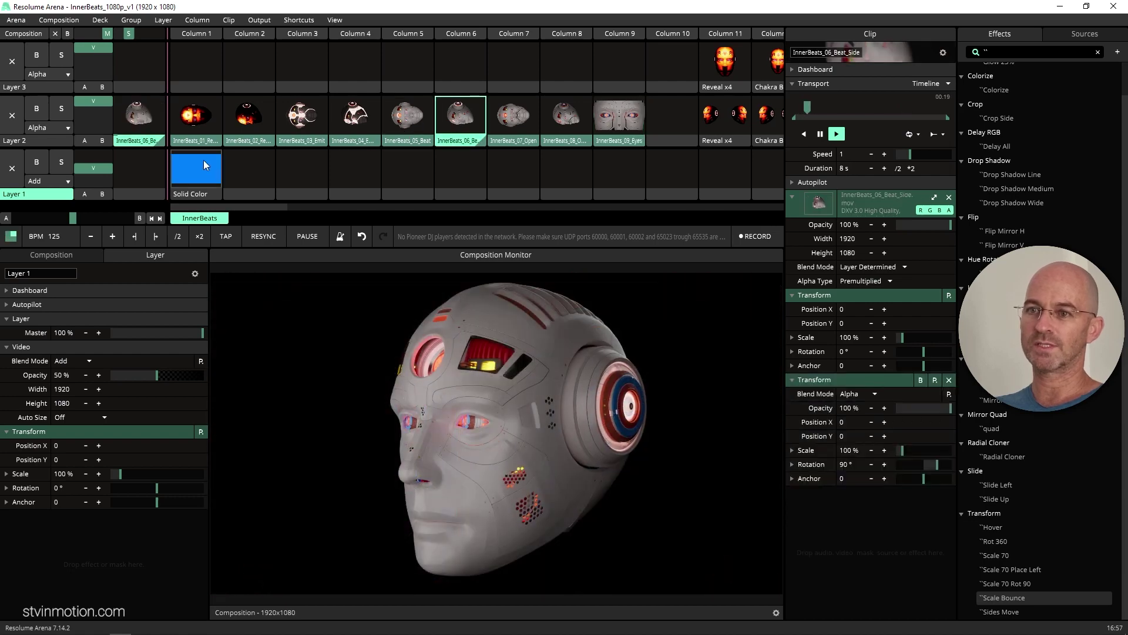
left_click(204, 160)
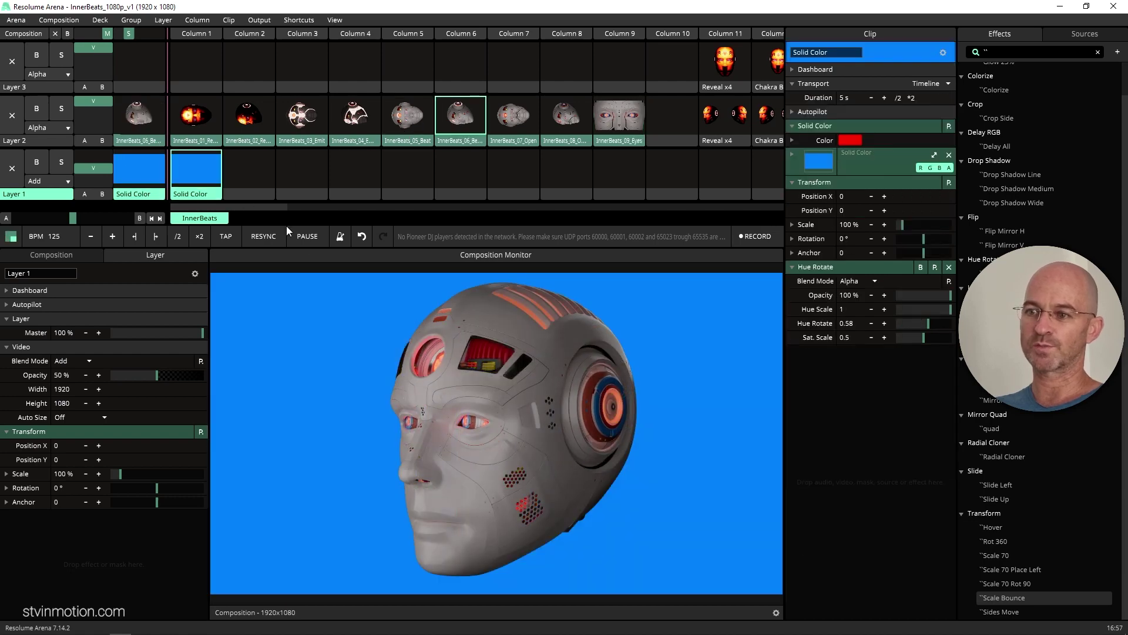
left_click(255, 121)
left_click(352, 117)
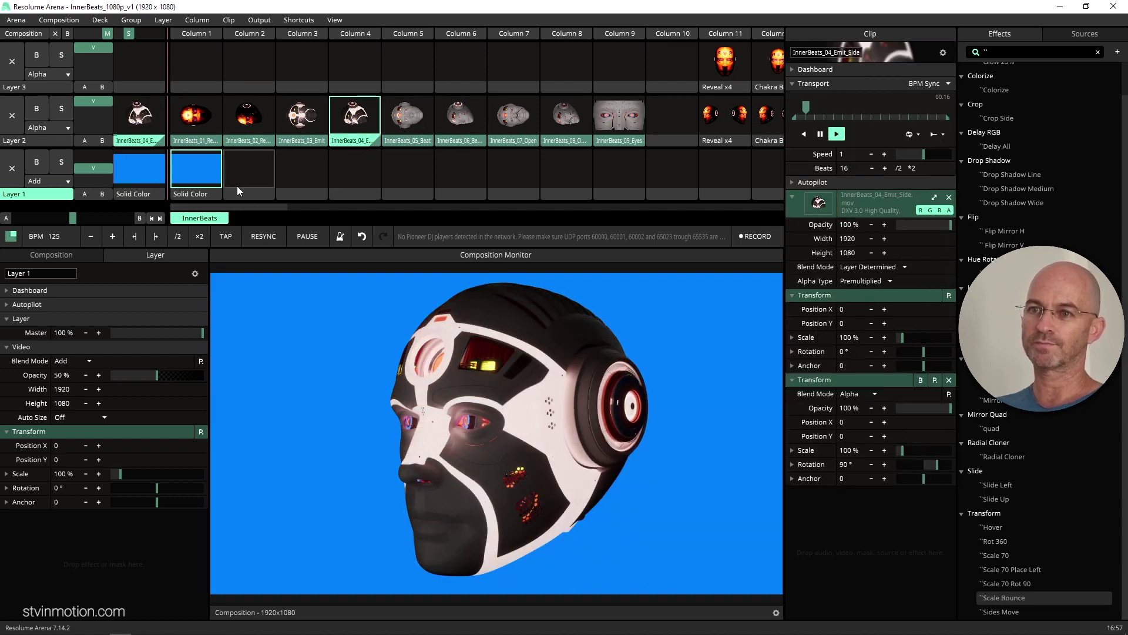
left_click(237, 186)
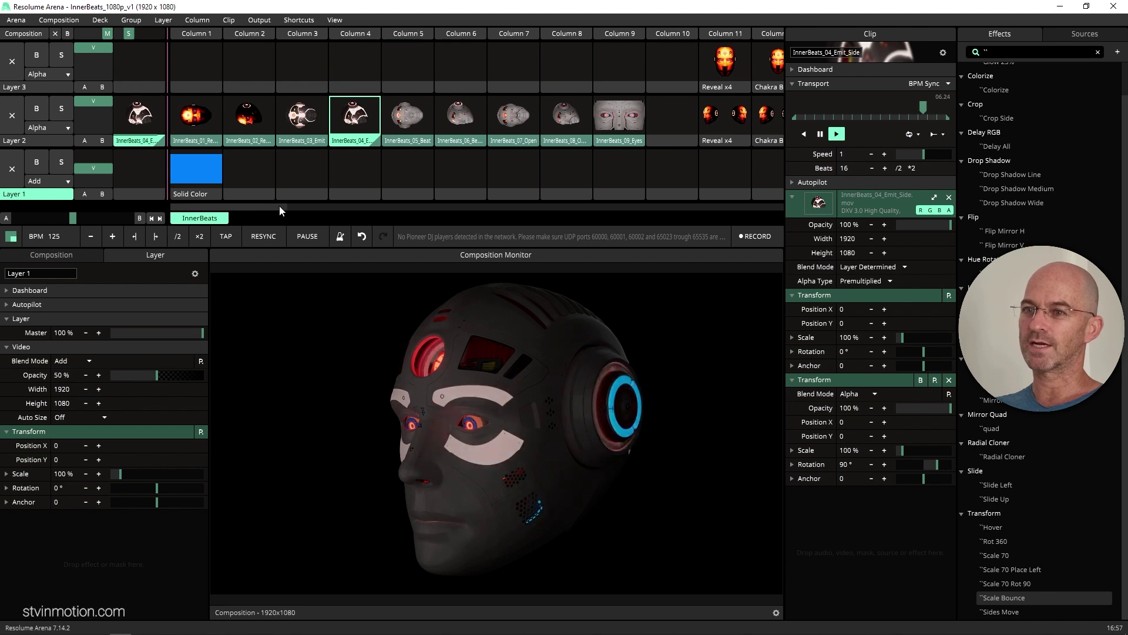
- Launch Column 11 and retrigger its Reveal x4 clips on Layer 2 and Layer 3 individually
left_click_drag(279, 206, 365, 209)
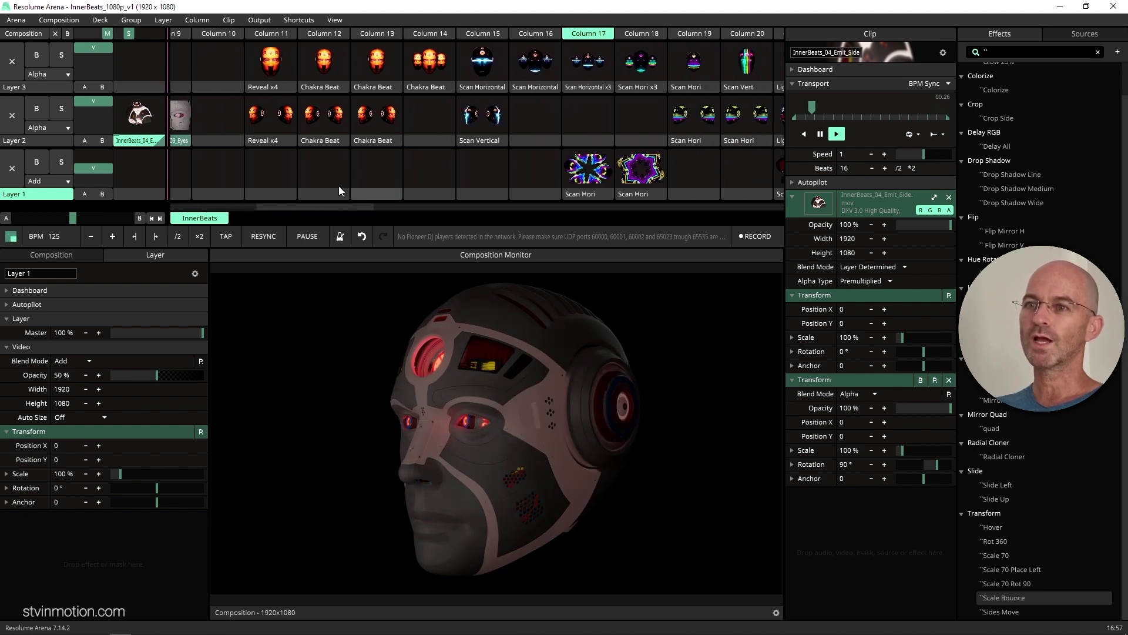
left_click(271, 34)
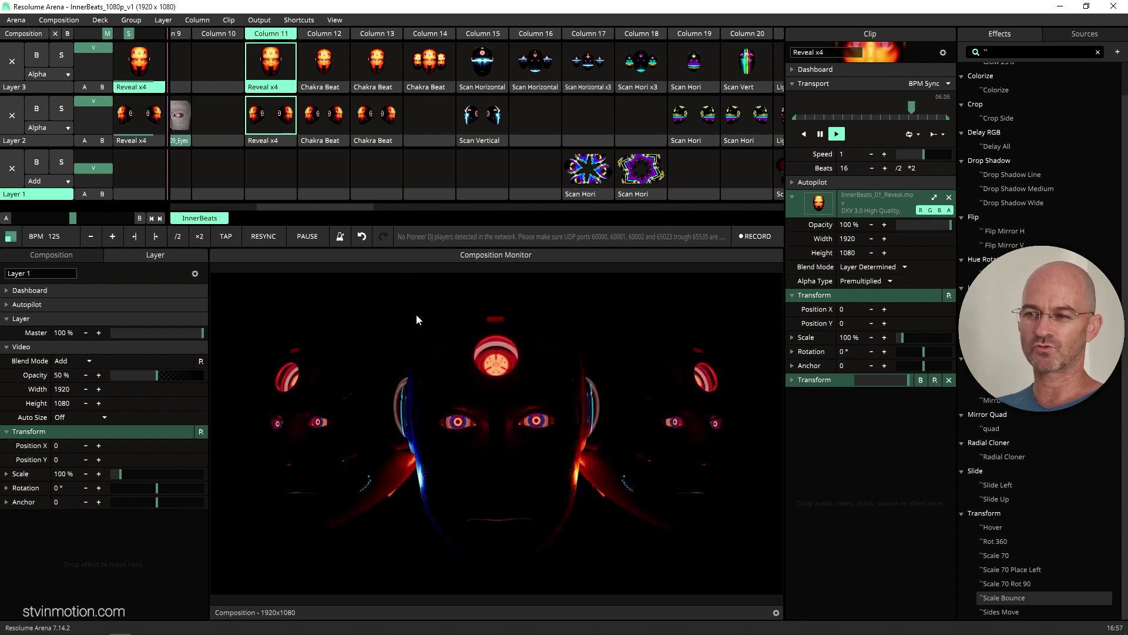
left_click(255, 116)
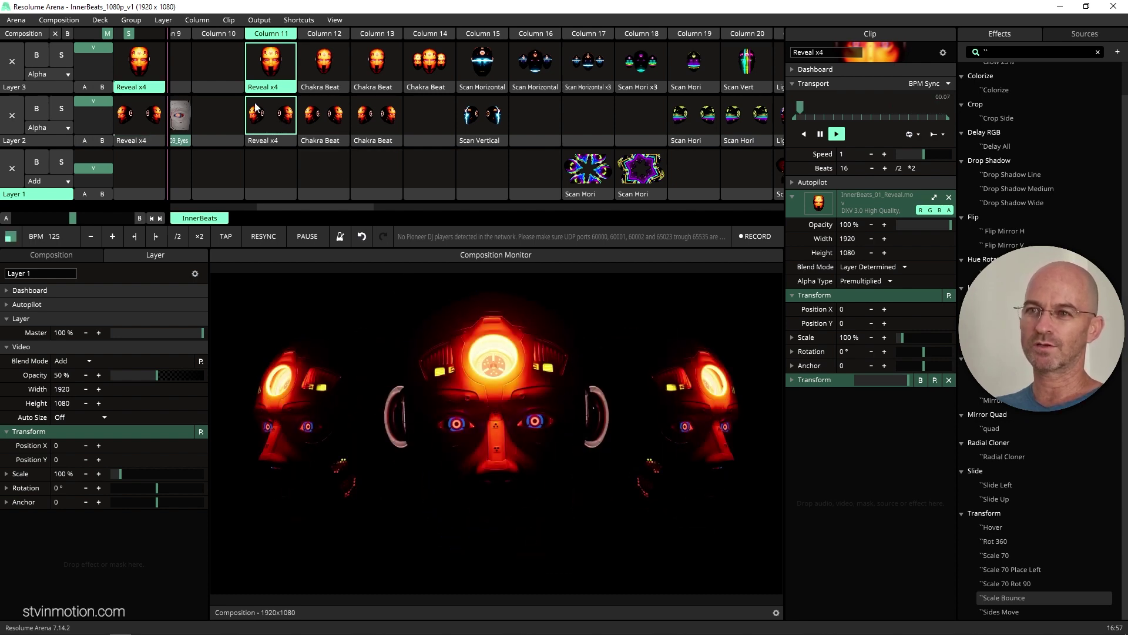
left_click(284, 62)
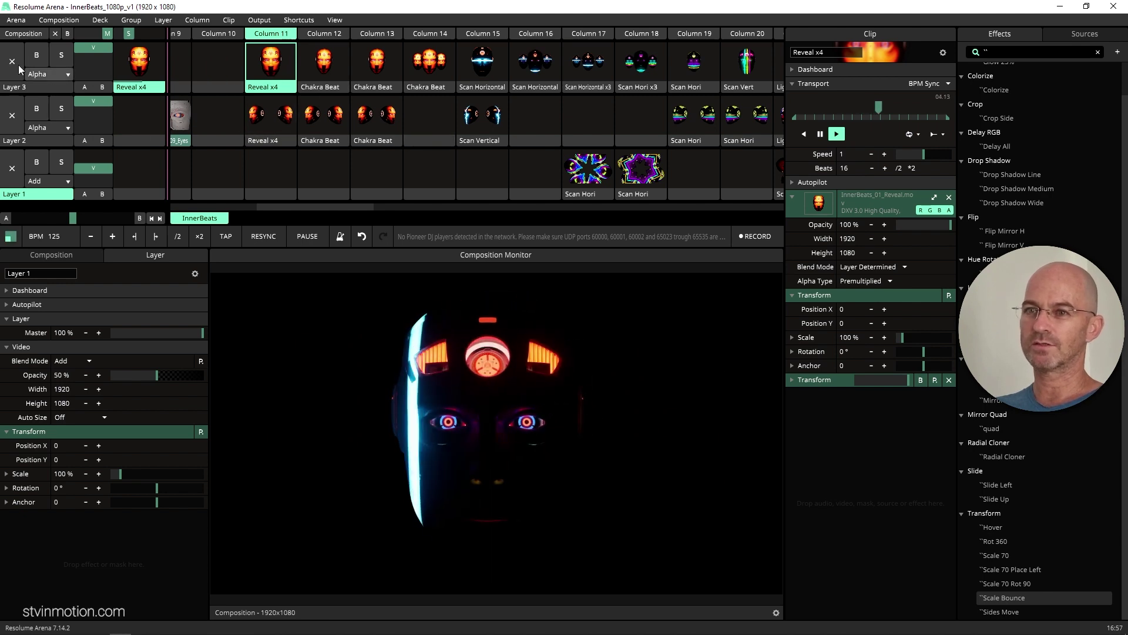
- Play Layer 2's Reveal x4 clip on its own and compare the output with its Flip effect bypassed and re-enabled
left_click(269, 128)
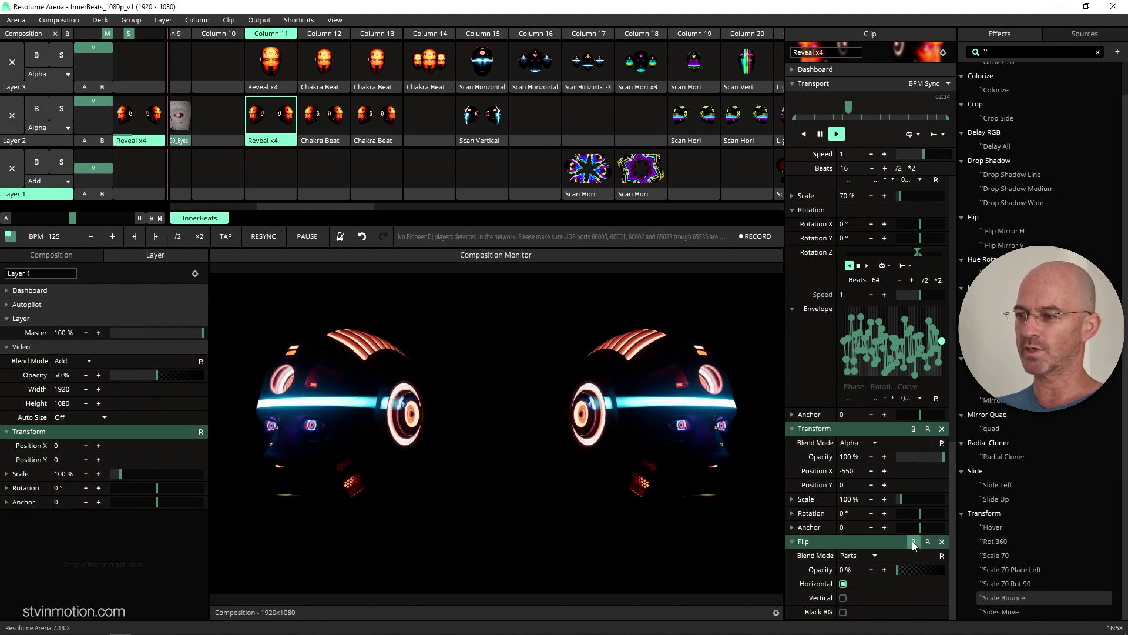
left_click(912, 542)
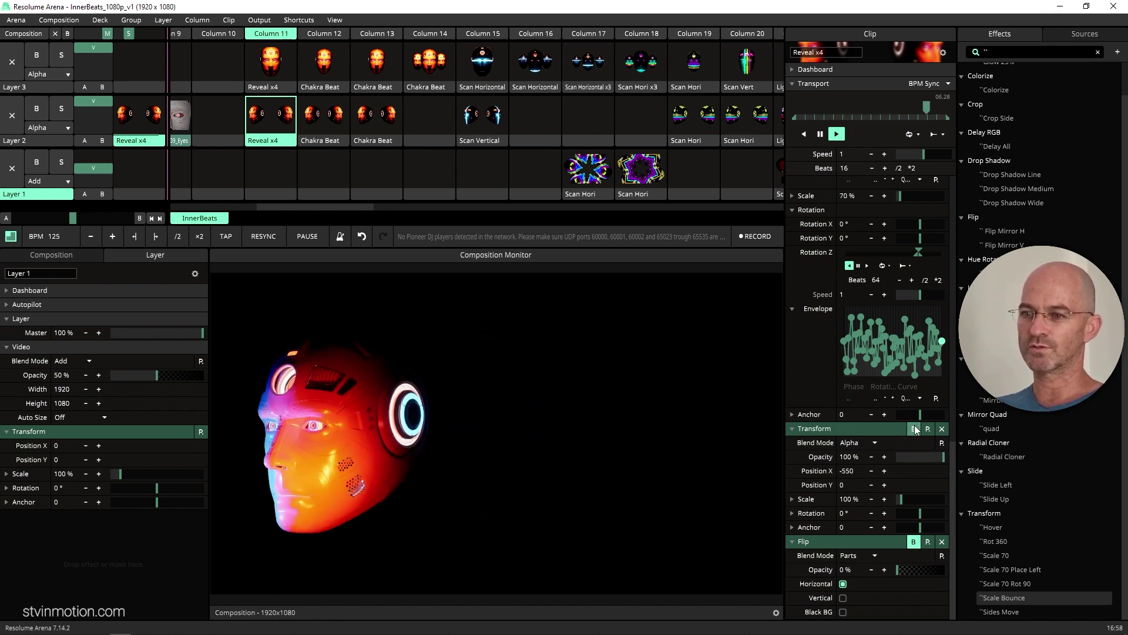
left_click(913, 542)
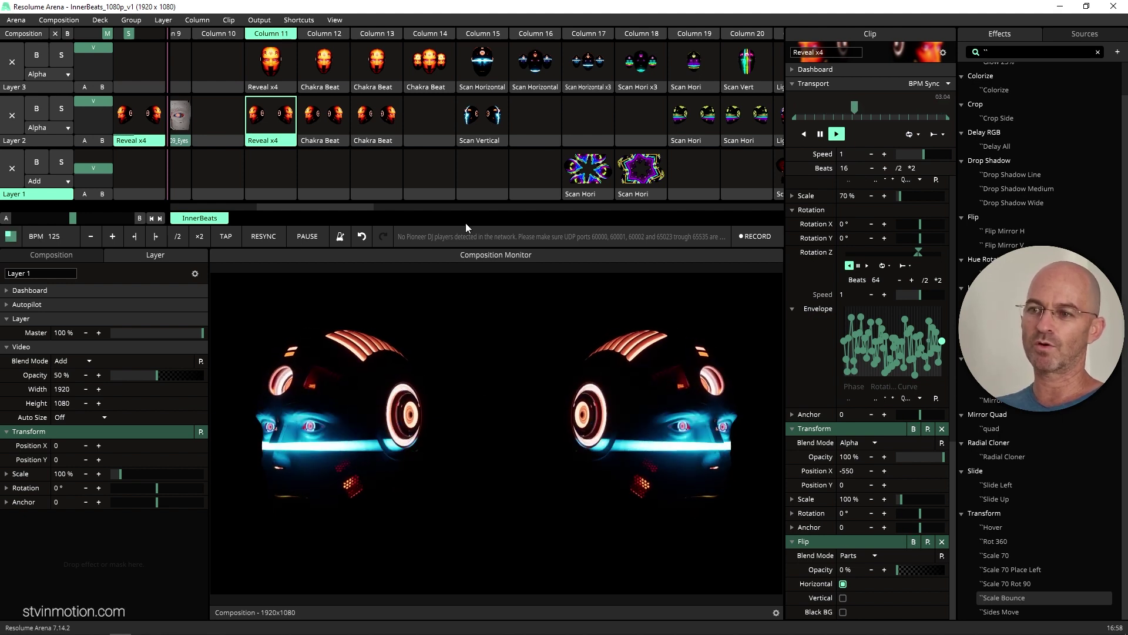
- Play Layer 3's Reveal x4 clip over the Layer 2 side heads, and launch the Chakra Beat clips of Column 12
left_click(271, 56)
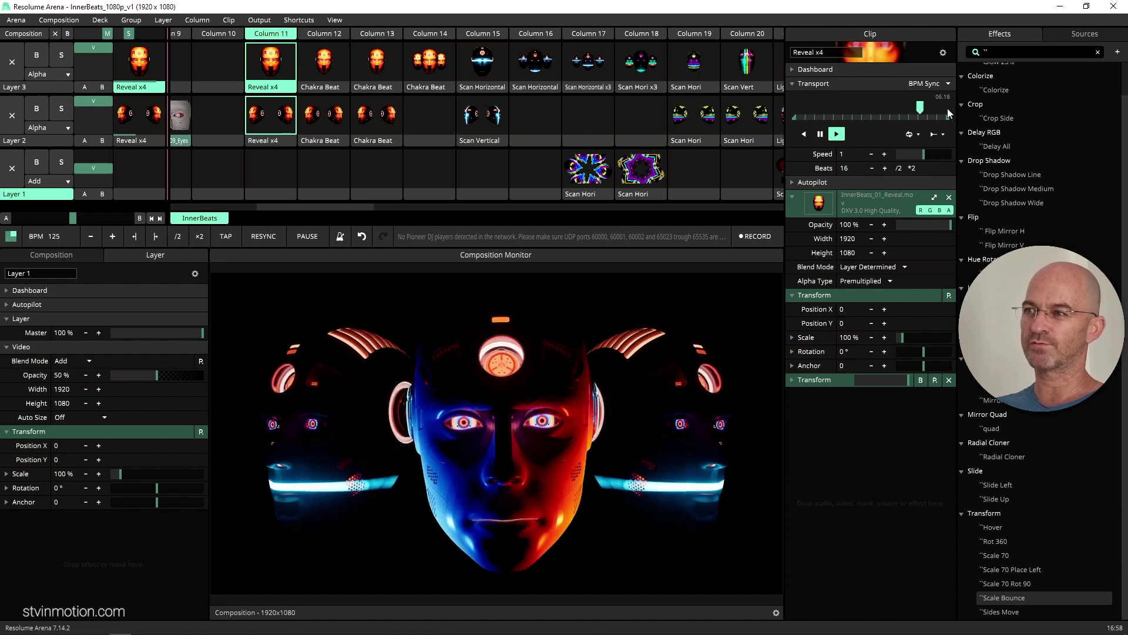
left_click(265, 74)
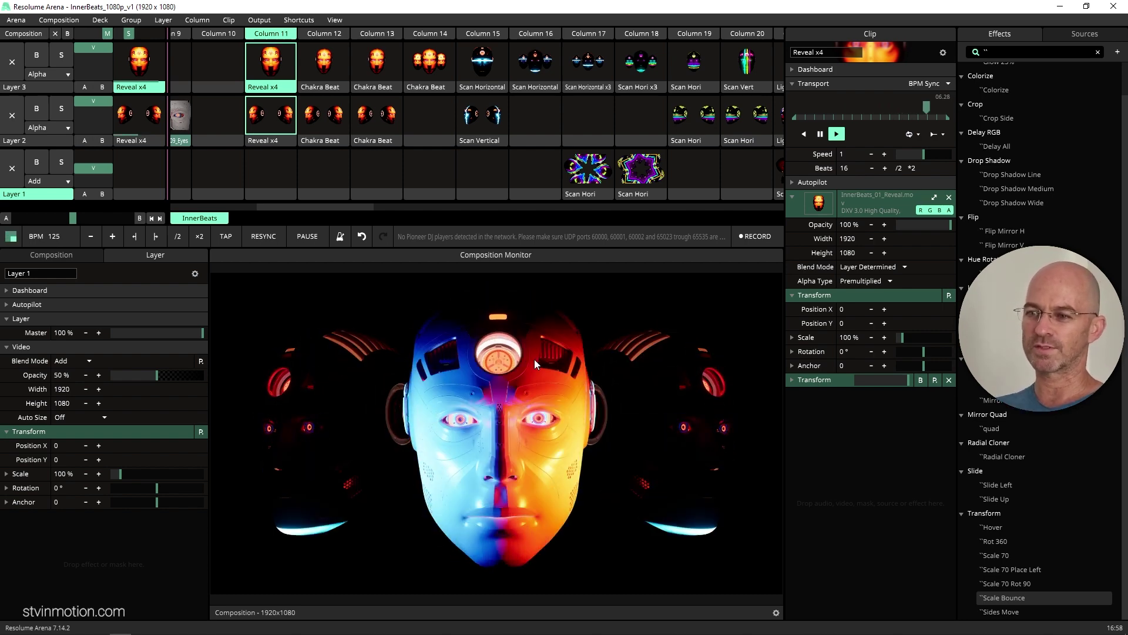
left_click(324, 34)
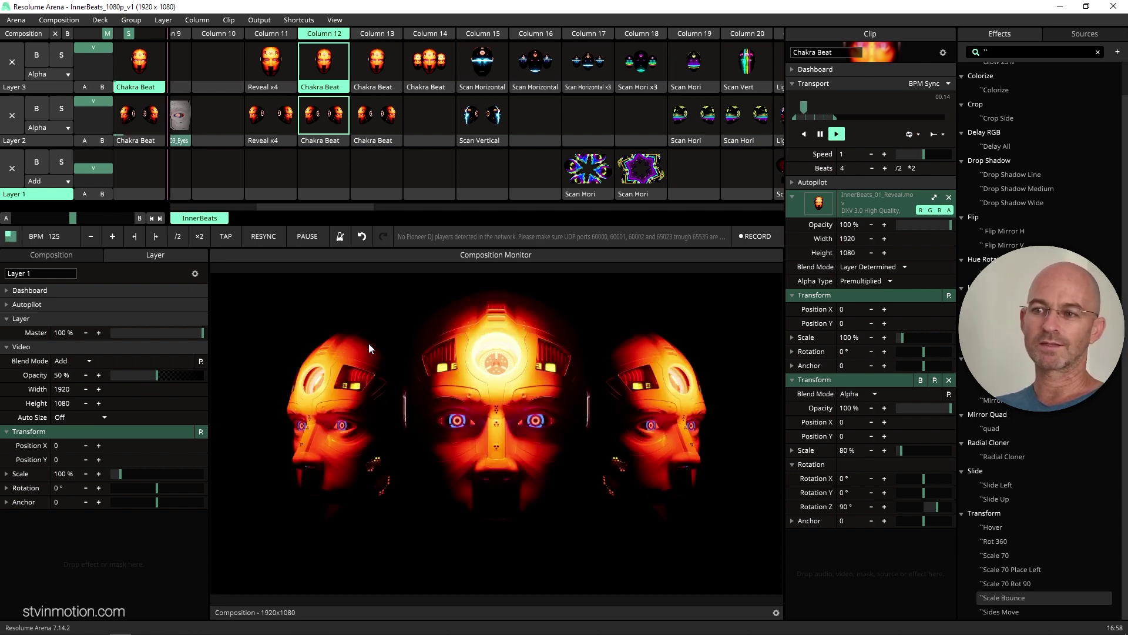
- Launch Column 13 and examine the Transform position and rotation envelopes and envelope presets of its Layer 3 Chakra Beat clip
left_click(377, 34)
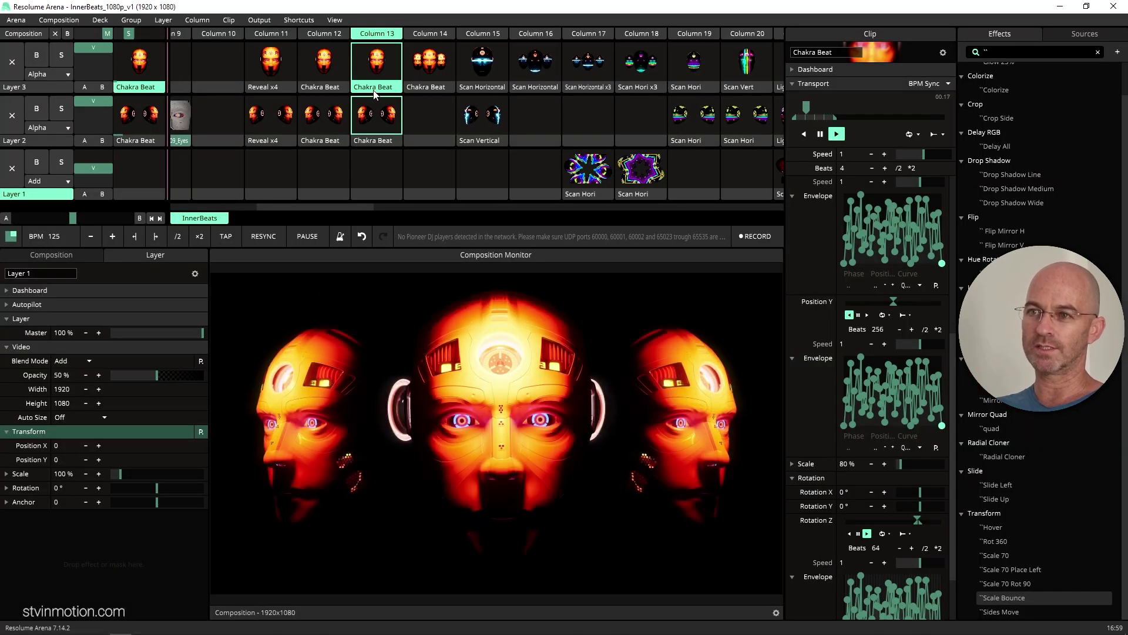
left_click(374, 91)
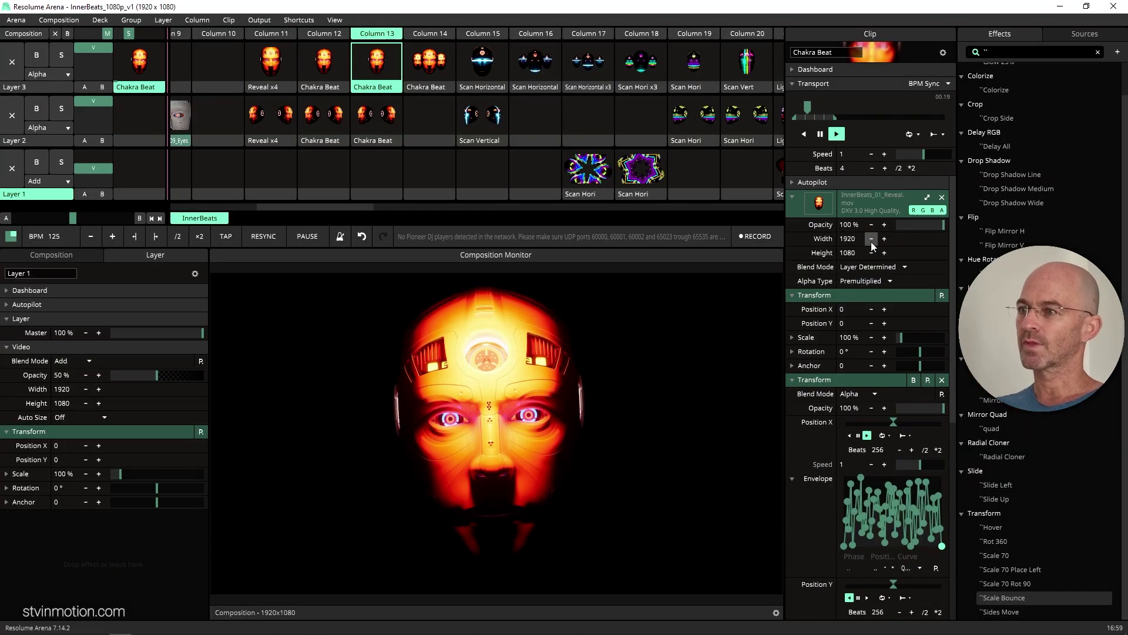
scroll(872, 247, "down", 3)
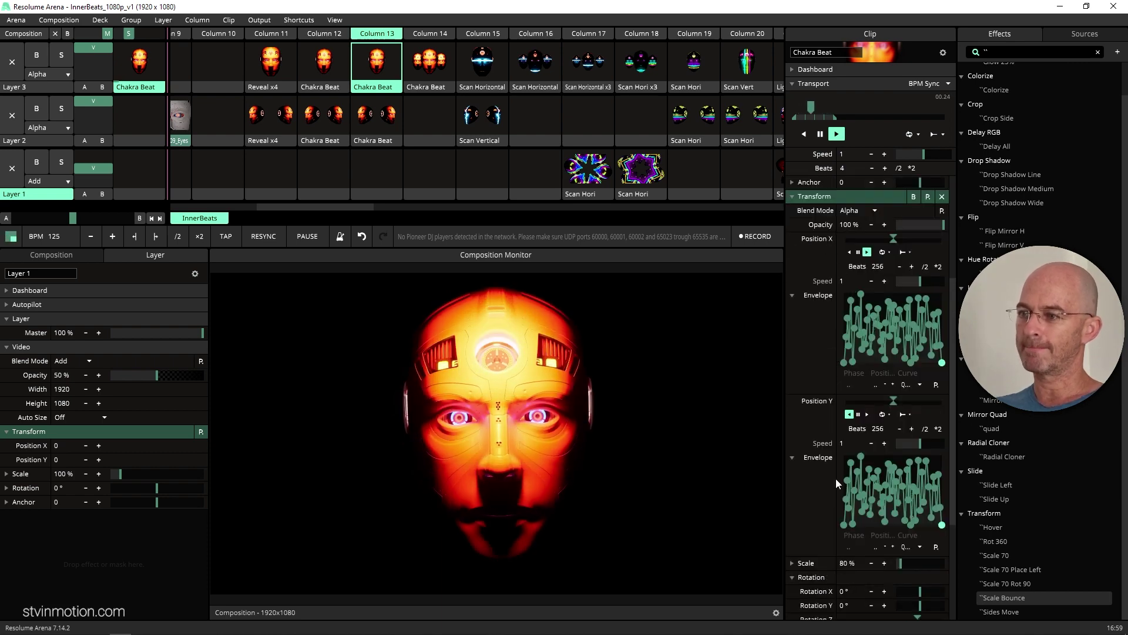
left_click(937, 546)
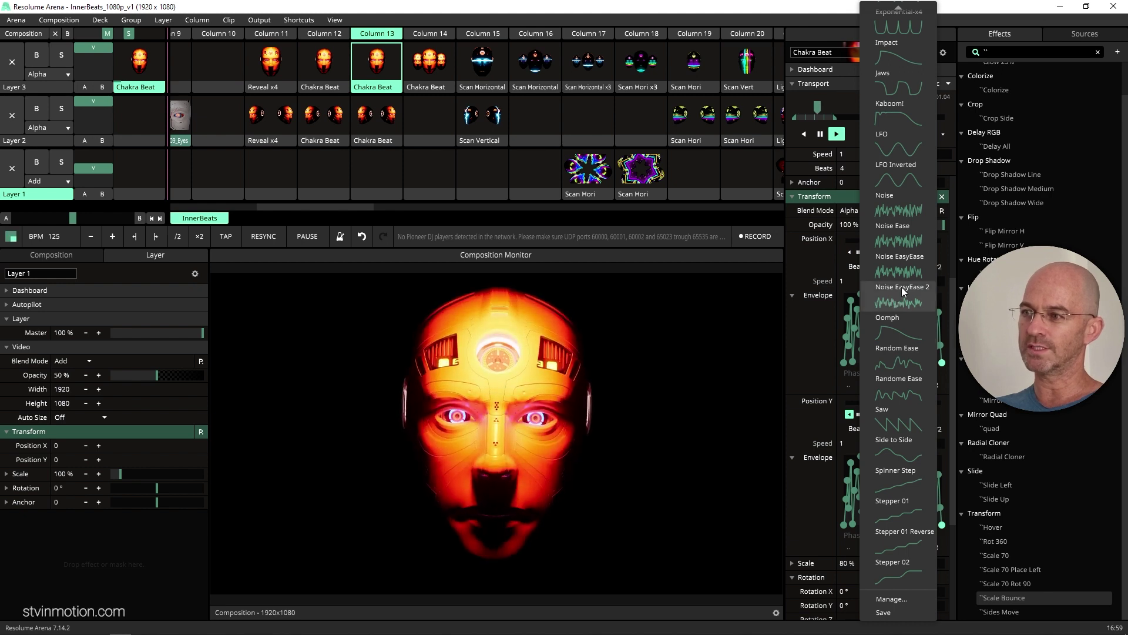
left_click(950, 358)
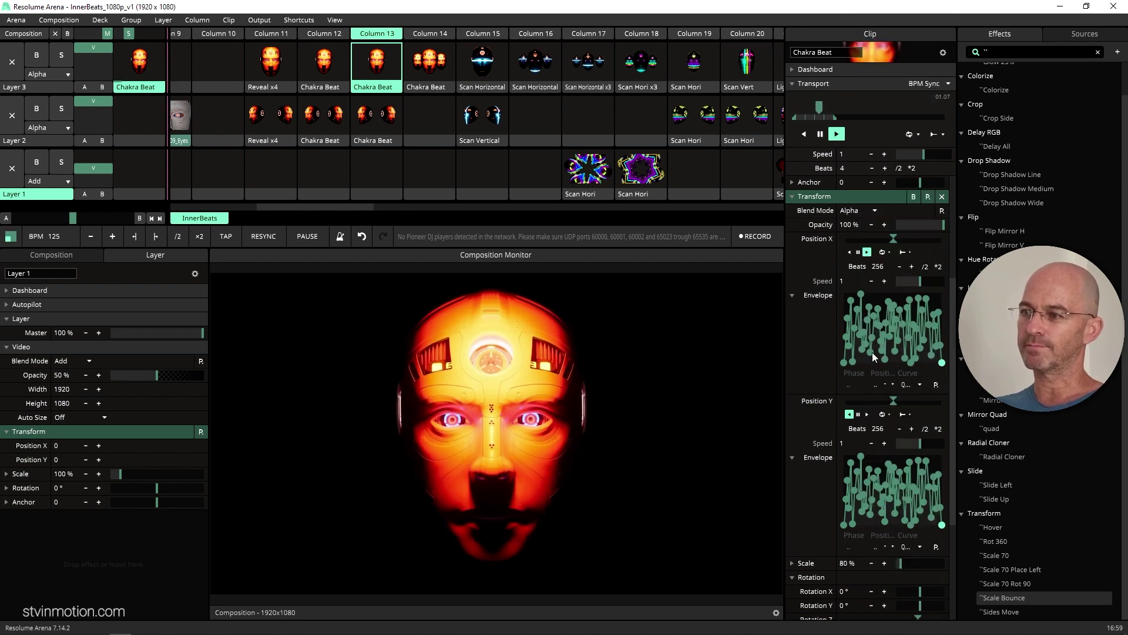
scroll(877, 382, "down", 3)
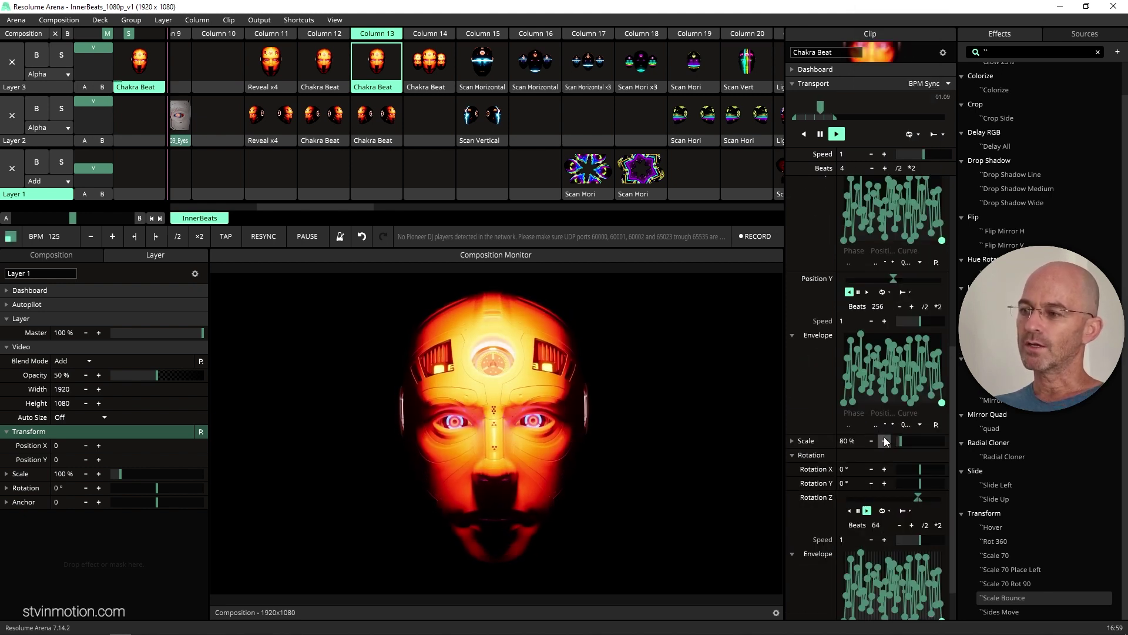
scroll(882, 382, "down", 1)
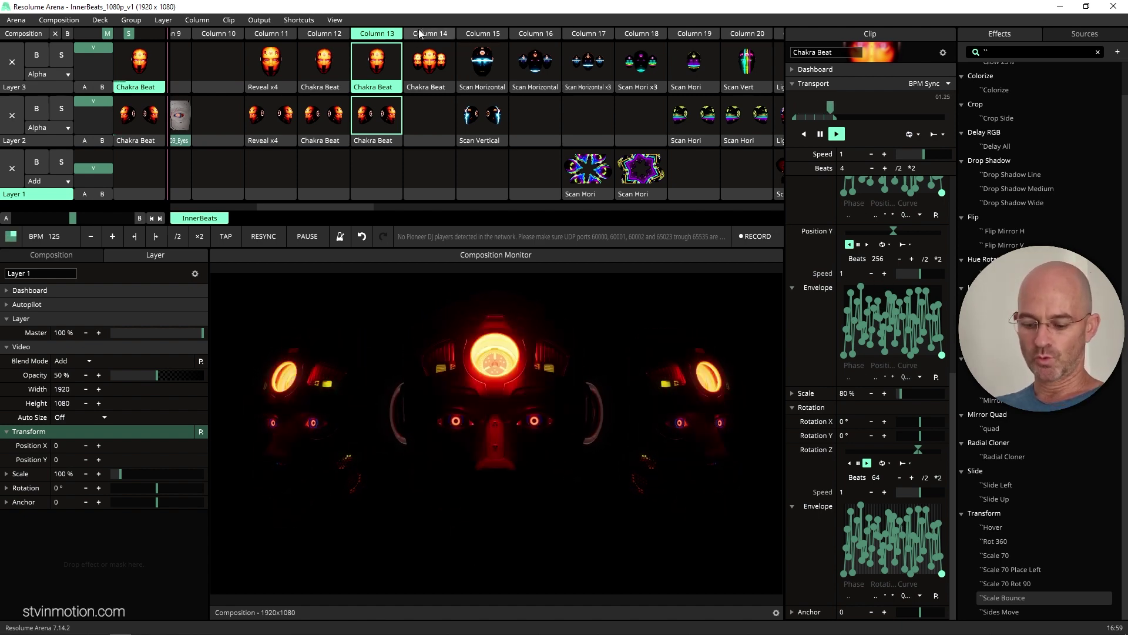
- Relaunch Column 13, and launch Column 14 to review the Linear Cloner and Flip effects on its Chakra Beat clip
left_click(399, 33)
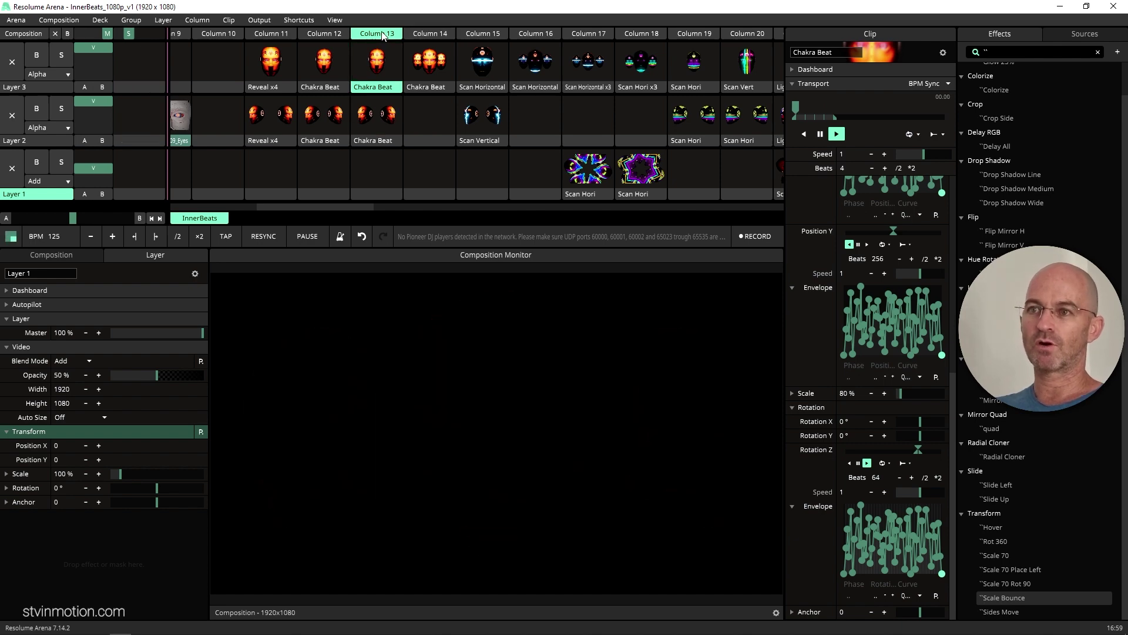
left_click(431, 34)
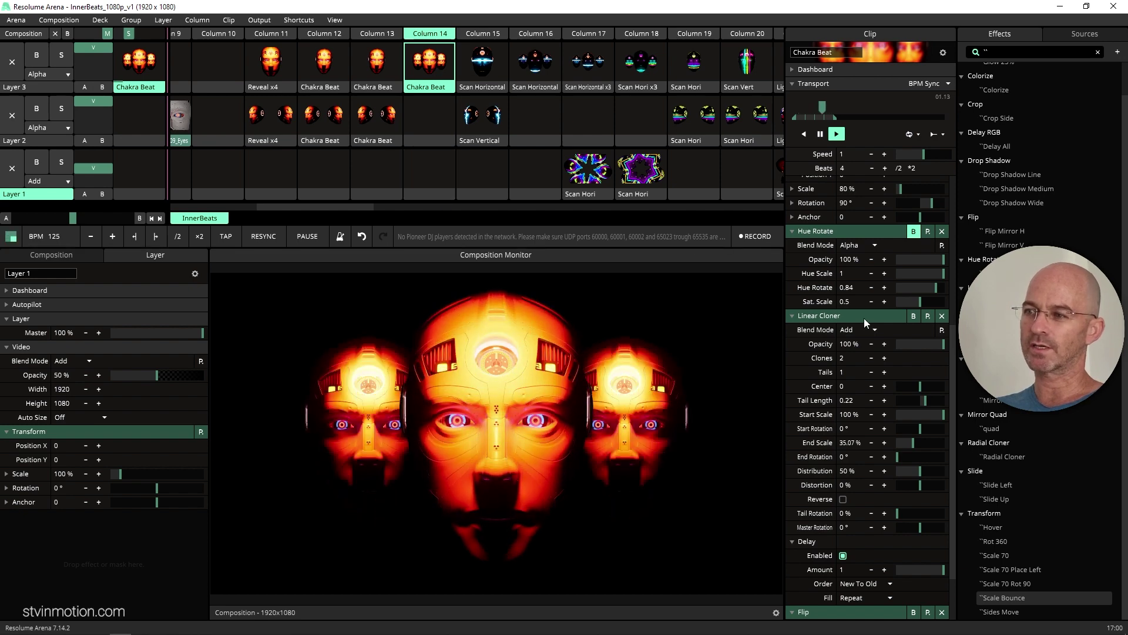
scroll(863, 318, "down", 2)
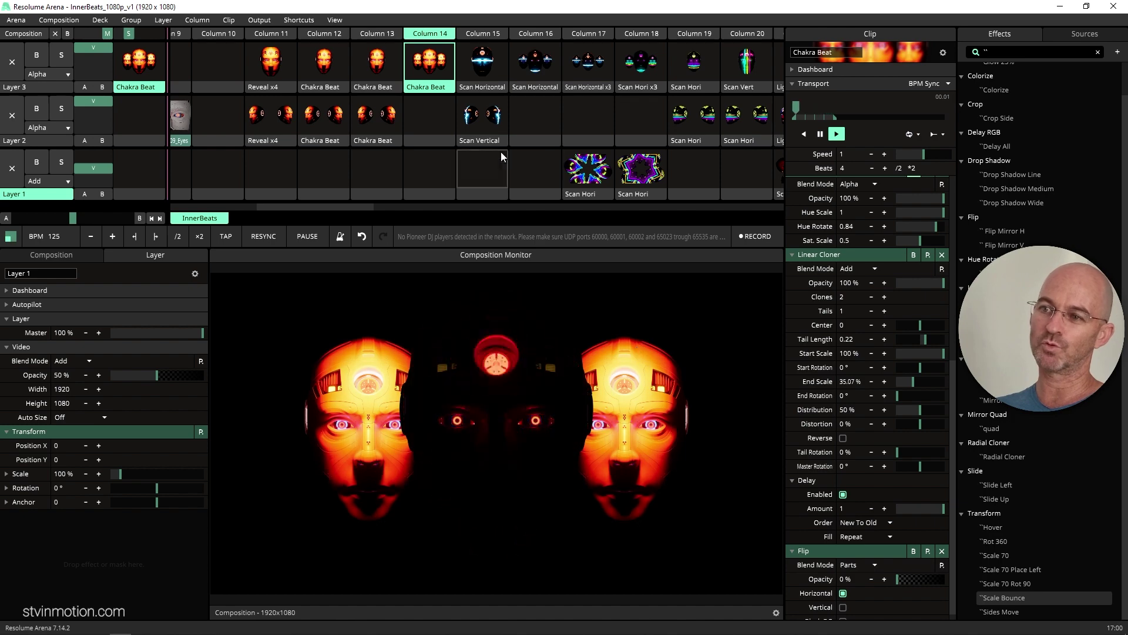
- Launch Column 15, scrub its Scan Horizontal clip back towards the start, and select the Scan Vertical clip on Layer 2
left_click(484, 34)
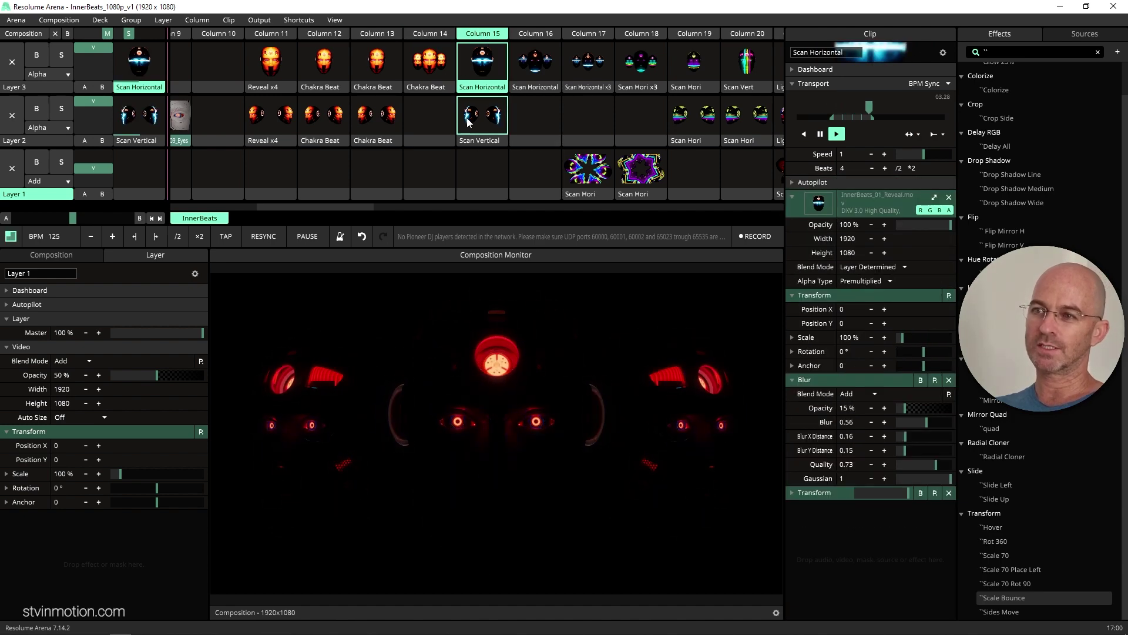
left_click_drag(869, 107, 827, 104)
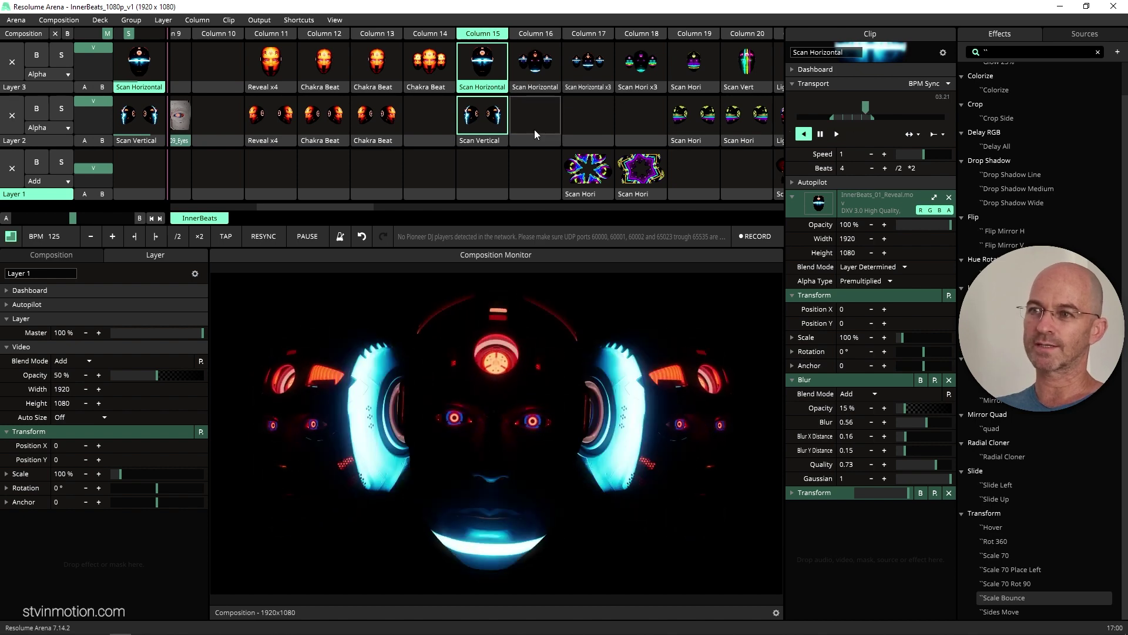
left_click(481, 126)
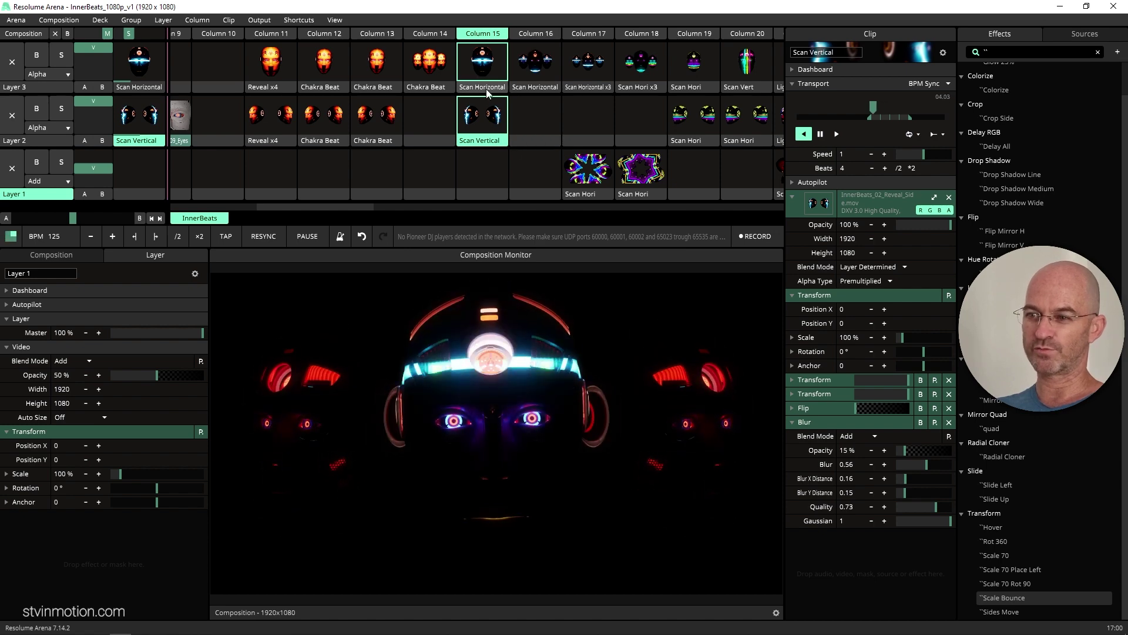
- Launch Column 16 and review the Transform, Blur, Linear Cloner and Flip effects on its Scan Horizontal clip
left_click(527, 35)
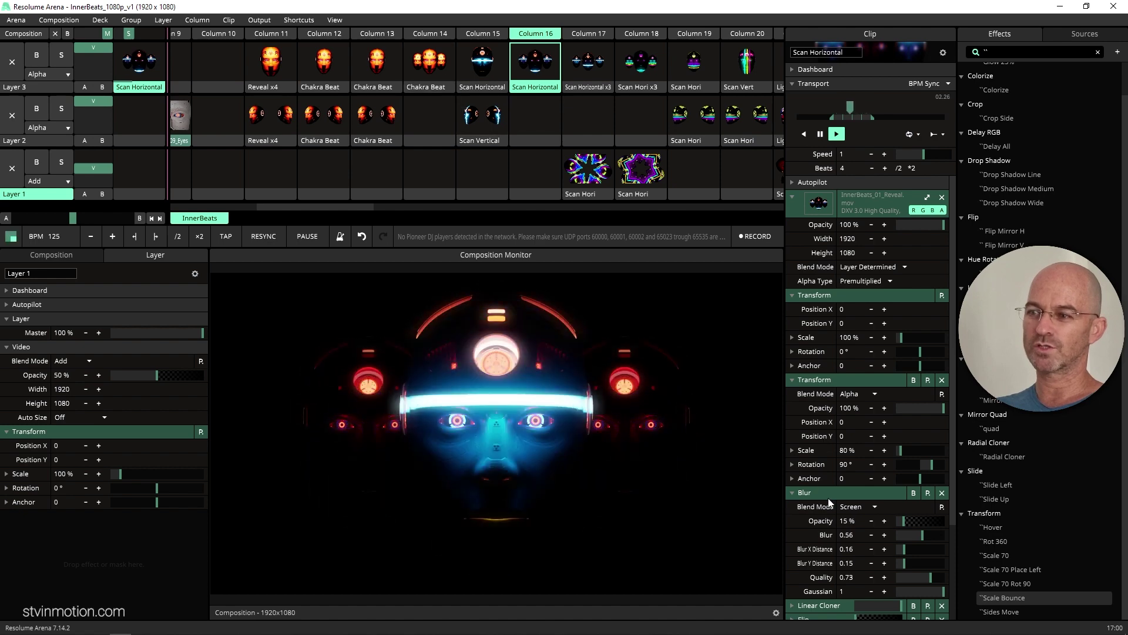
scroll(827, 498, "down", 2)
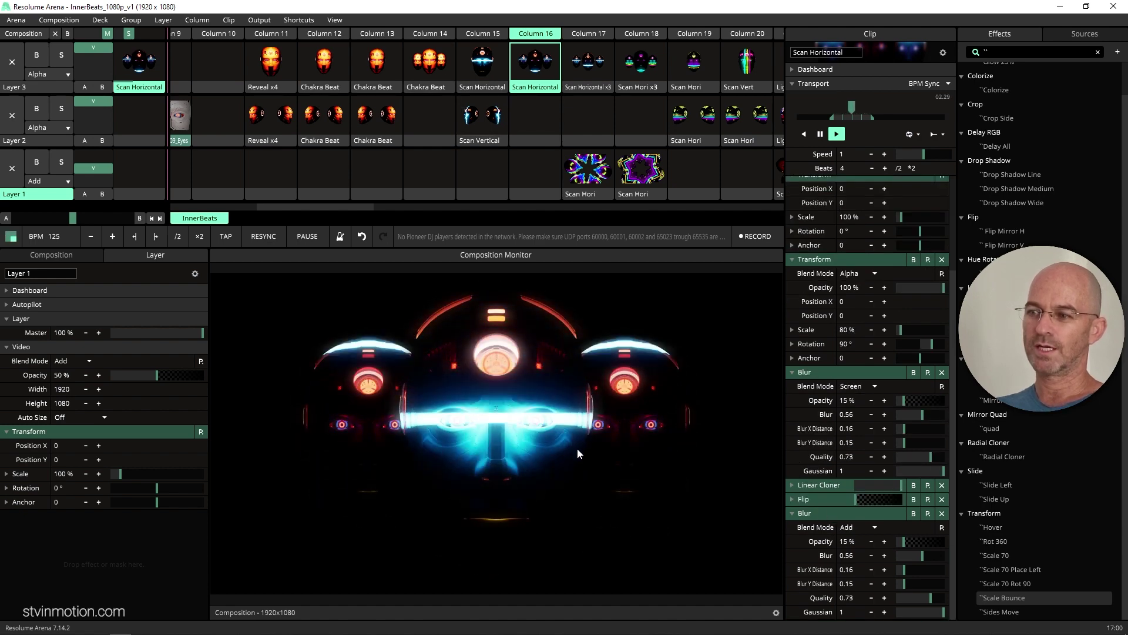